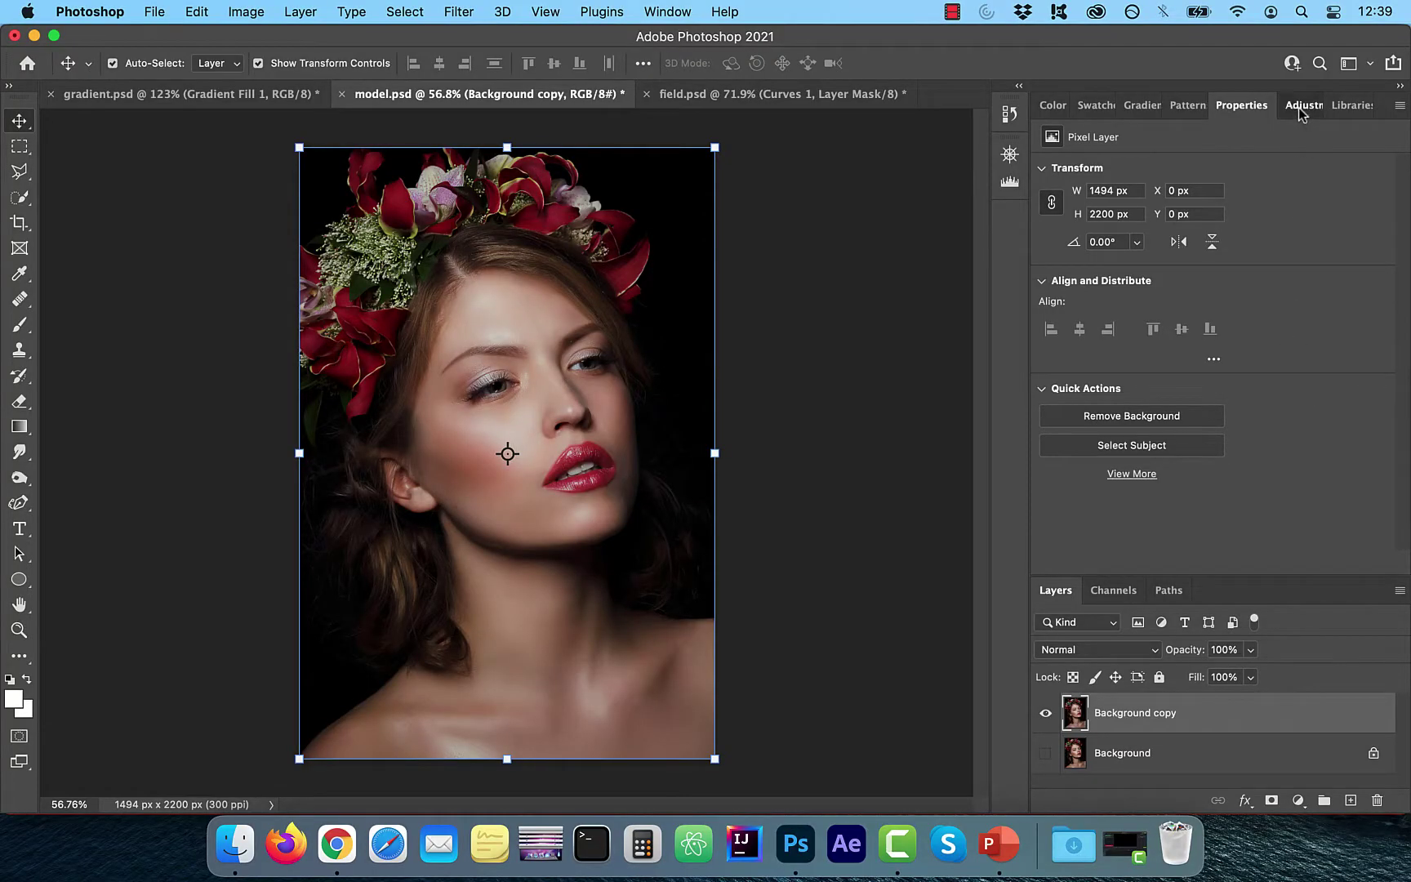
# Add a Curves adjustment layer above the portrait from the adjustments list
pyautogui.click(1299, 109)
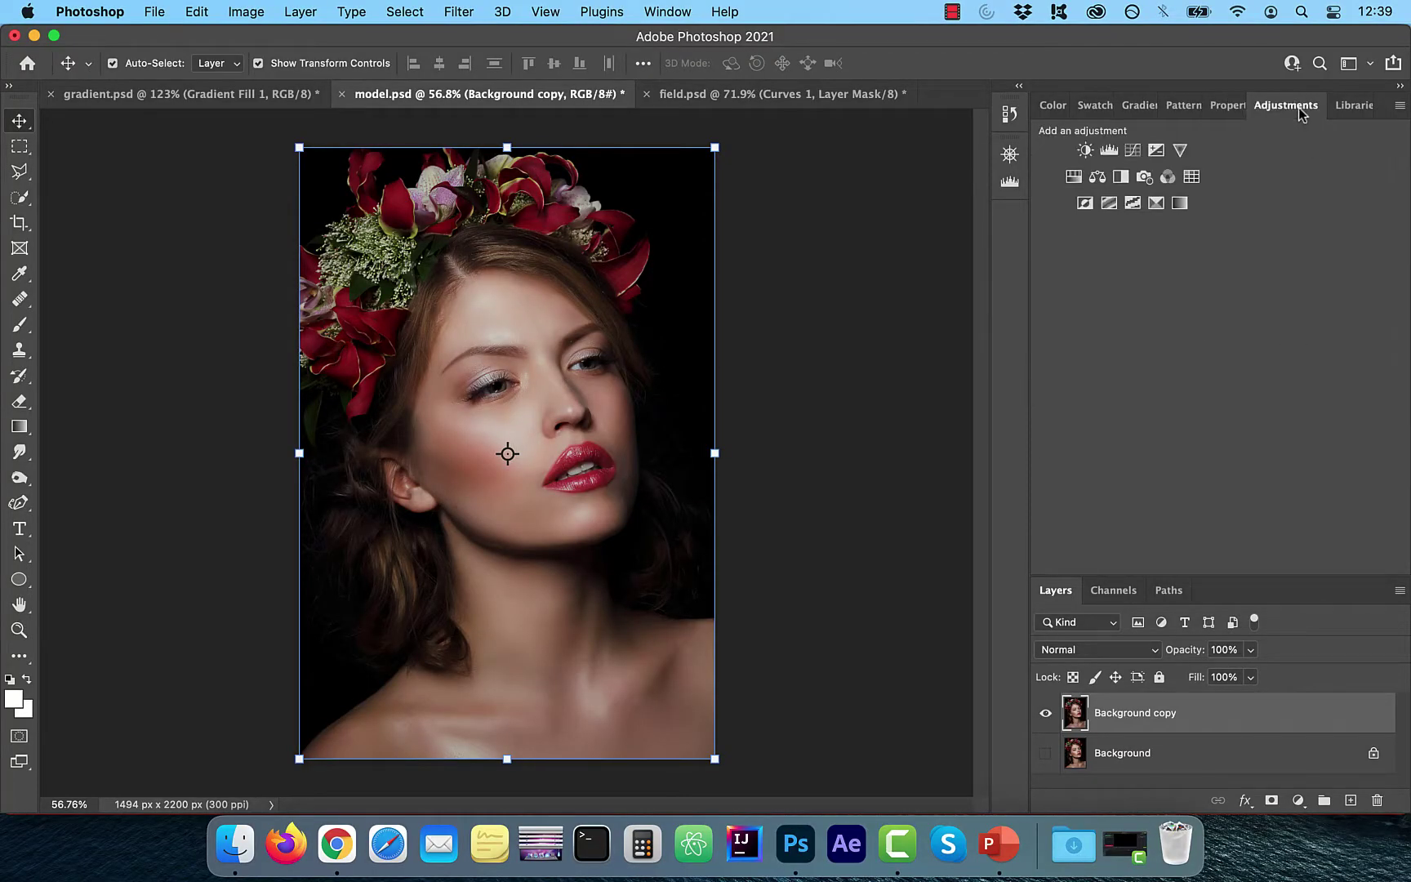
pyautogui.click(1134, 151)
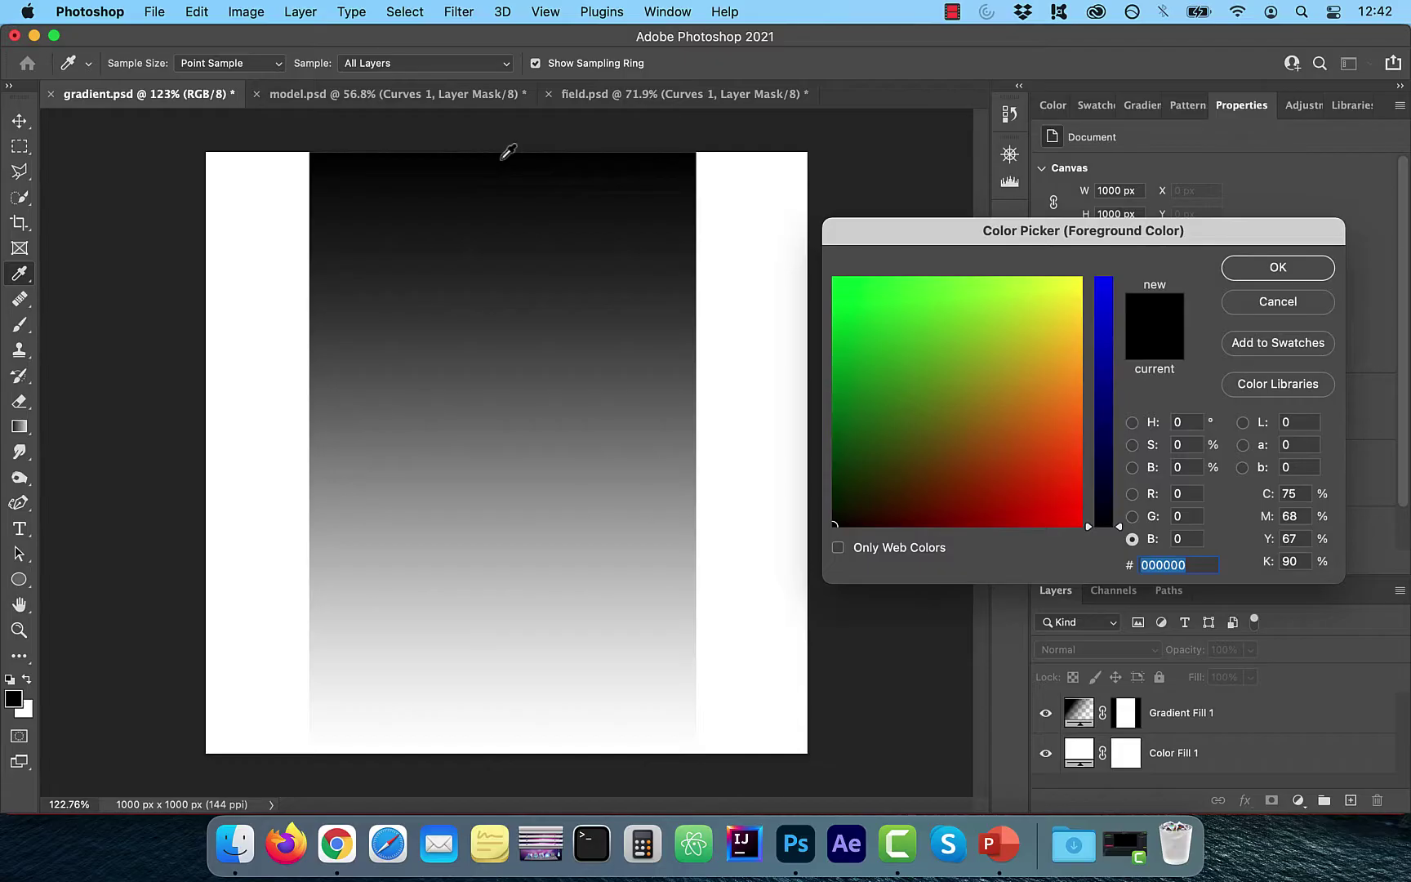
# Sample colour values at the top of the gradient and further down it
pyautogui.click(501, 173)
pyautogui.moveTo(499, 173); pyautogui.dragTo(497, 752)
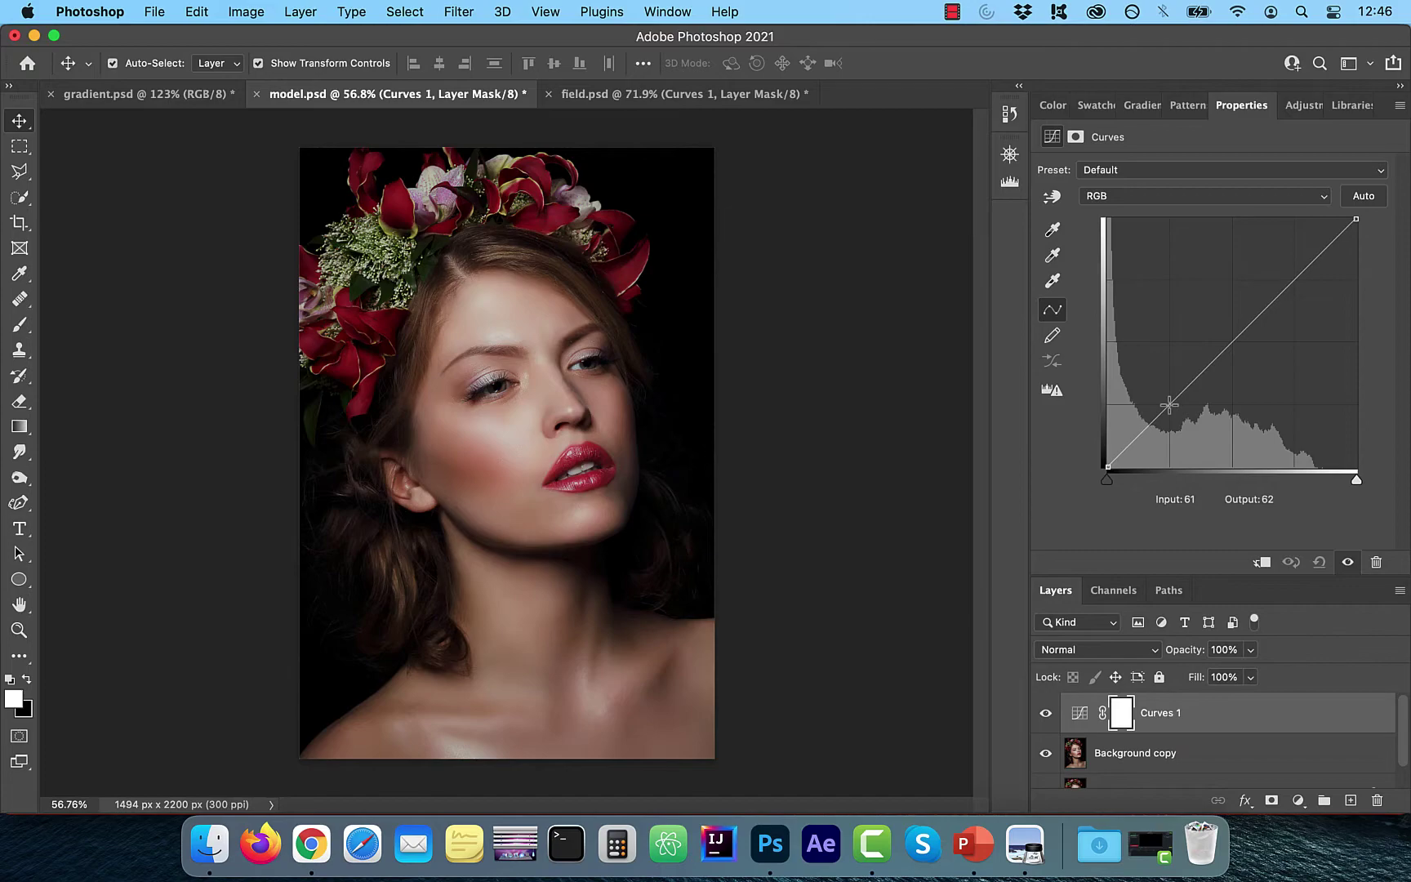
# Add a lifted curve point and set it exactly to Input 63, Output 127
pyautogui.moveTo(1170, 405); pyautogui.dragTo(1163, 342)
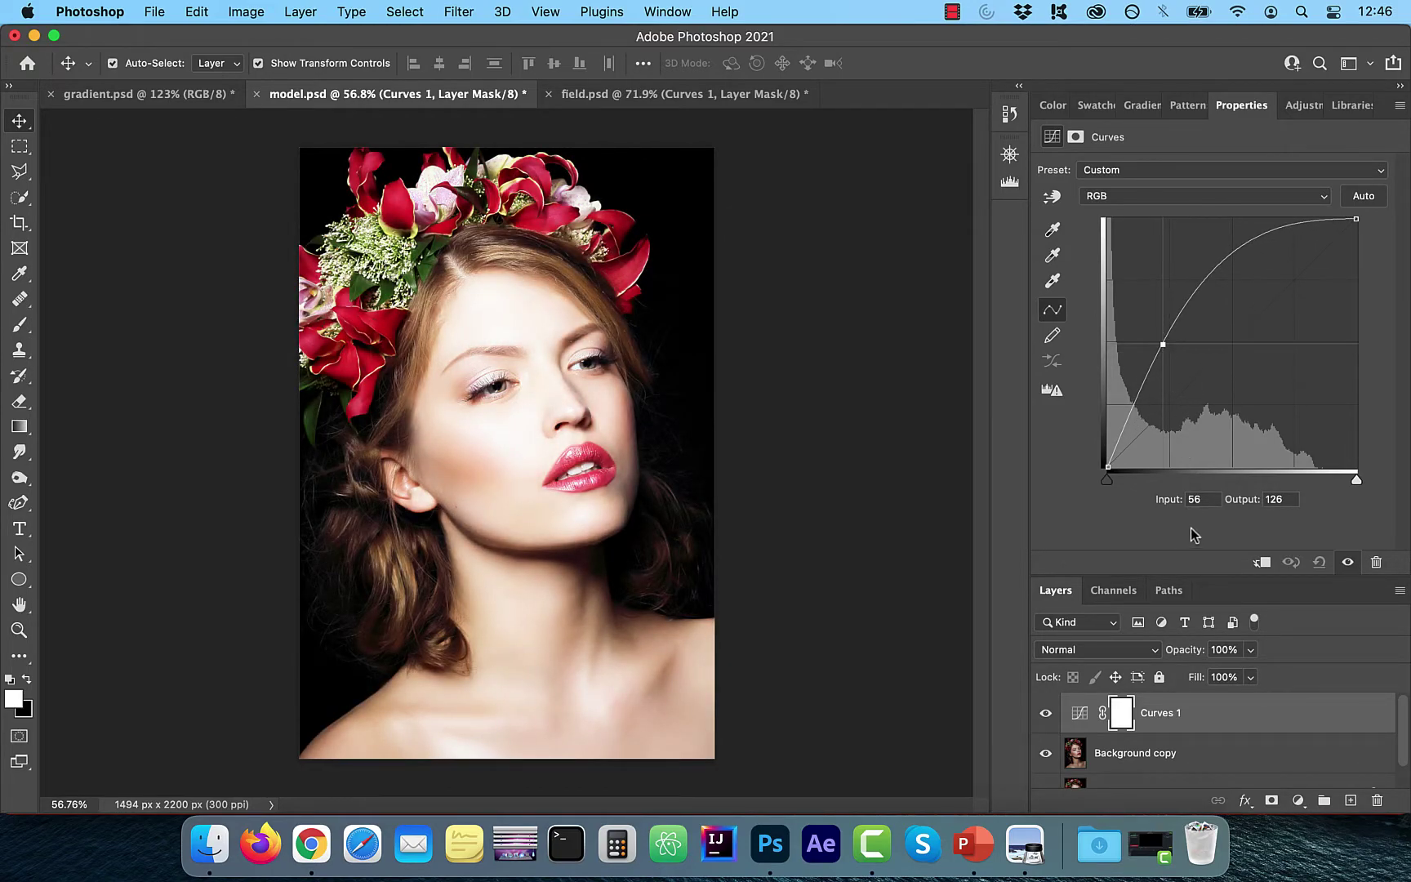
pyautogui.click(1205, 499)
pyautogui.write('63')
pyautogui.click(1279, 499)
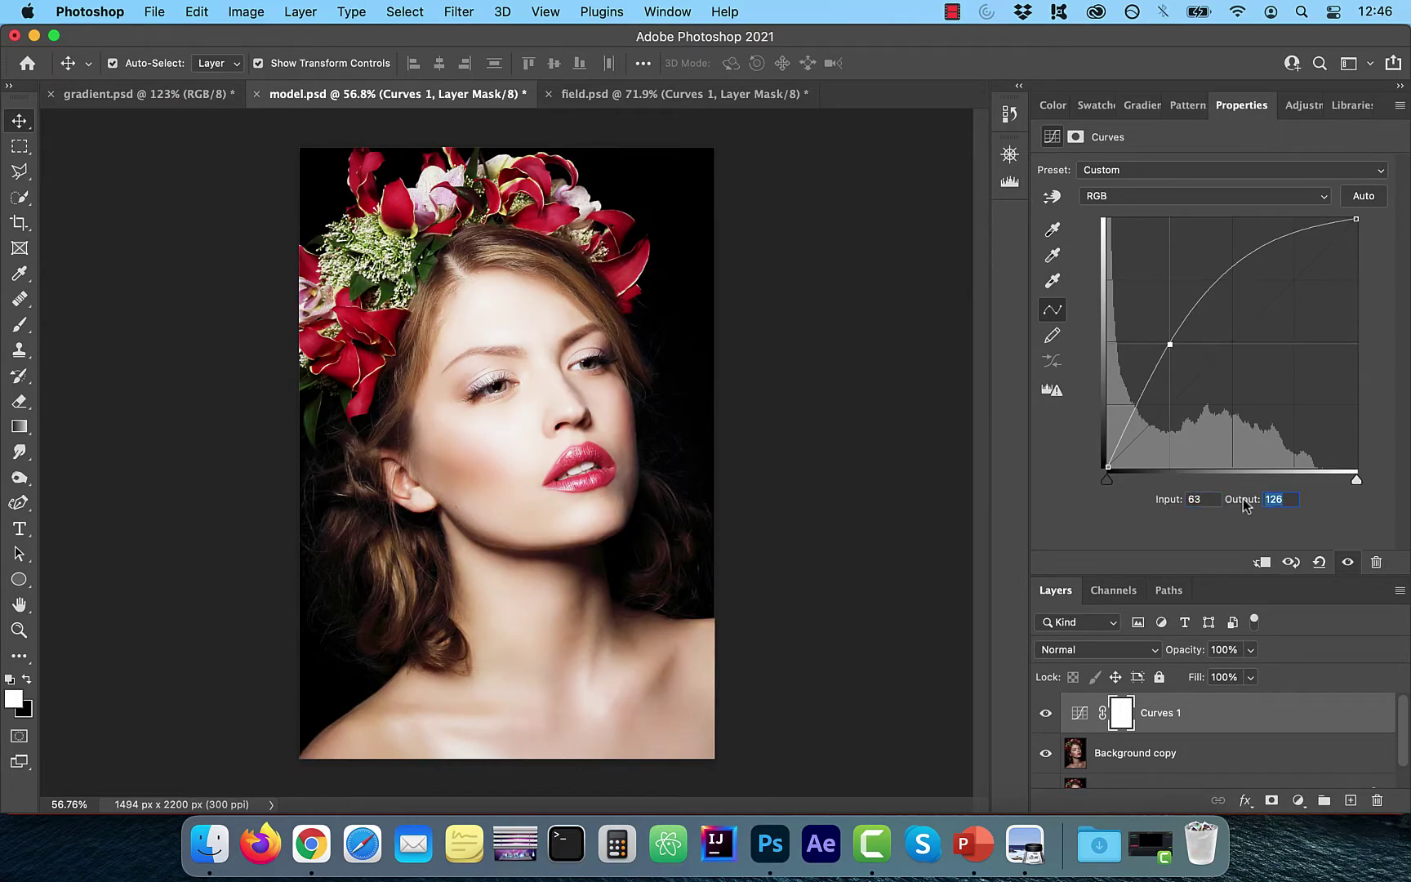
pyautogui.write('127')
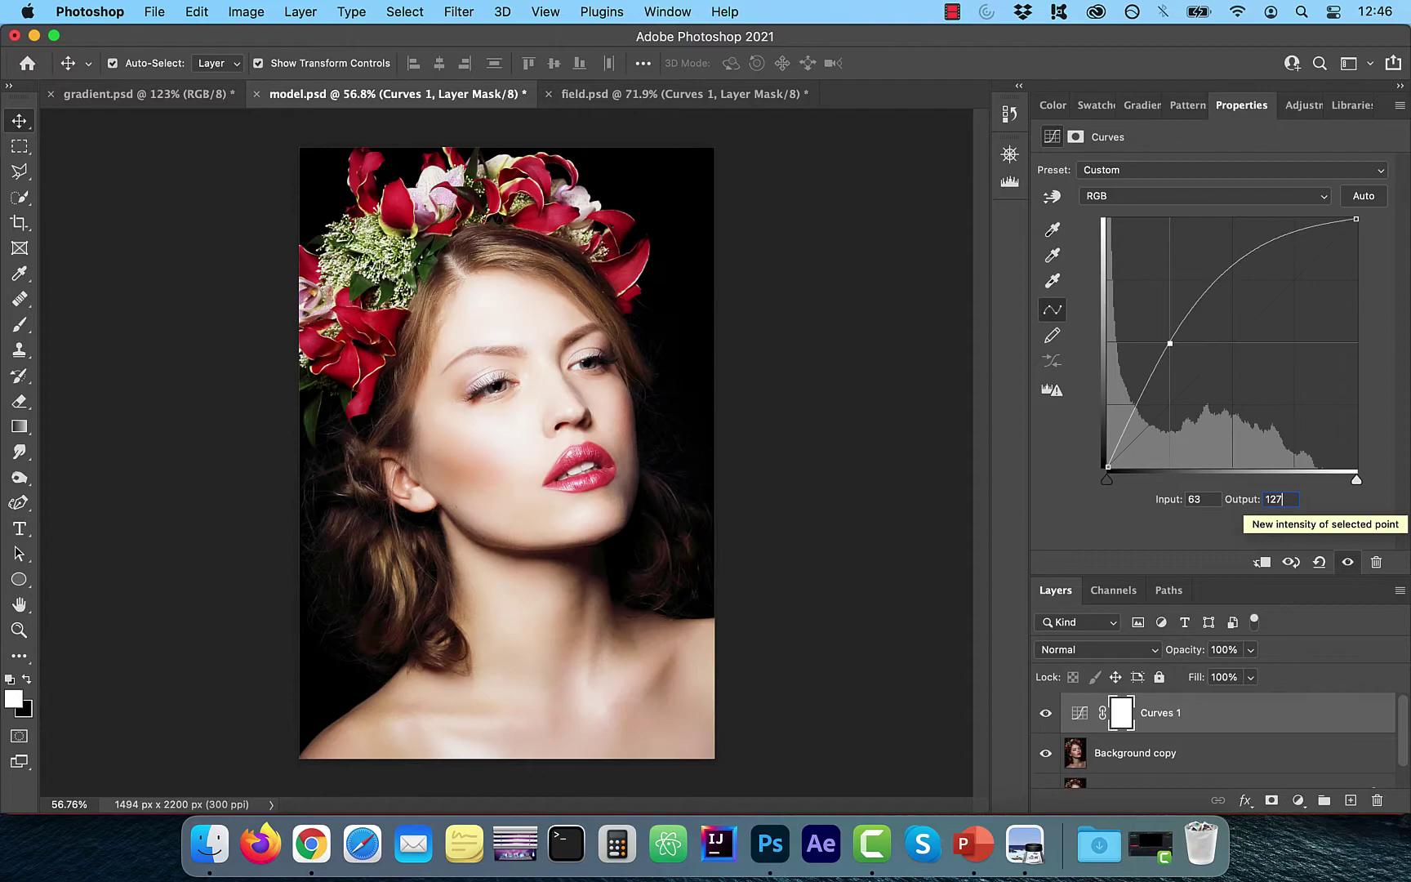
pyautogui.press('super+Tab')
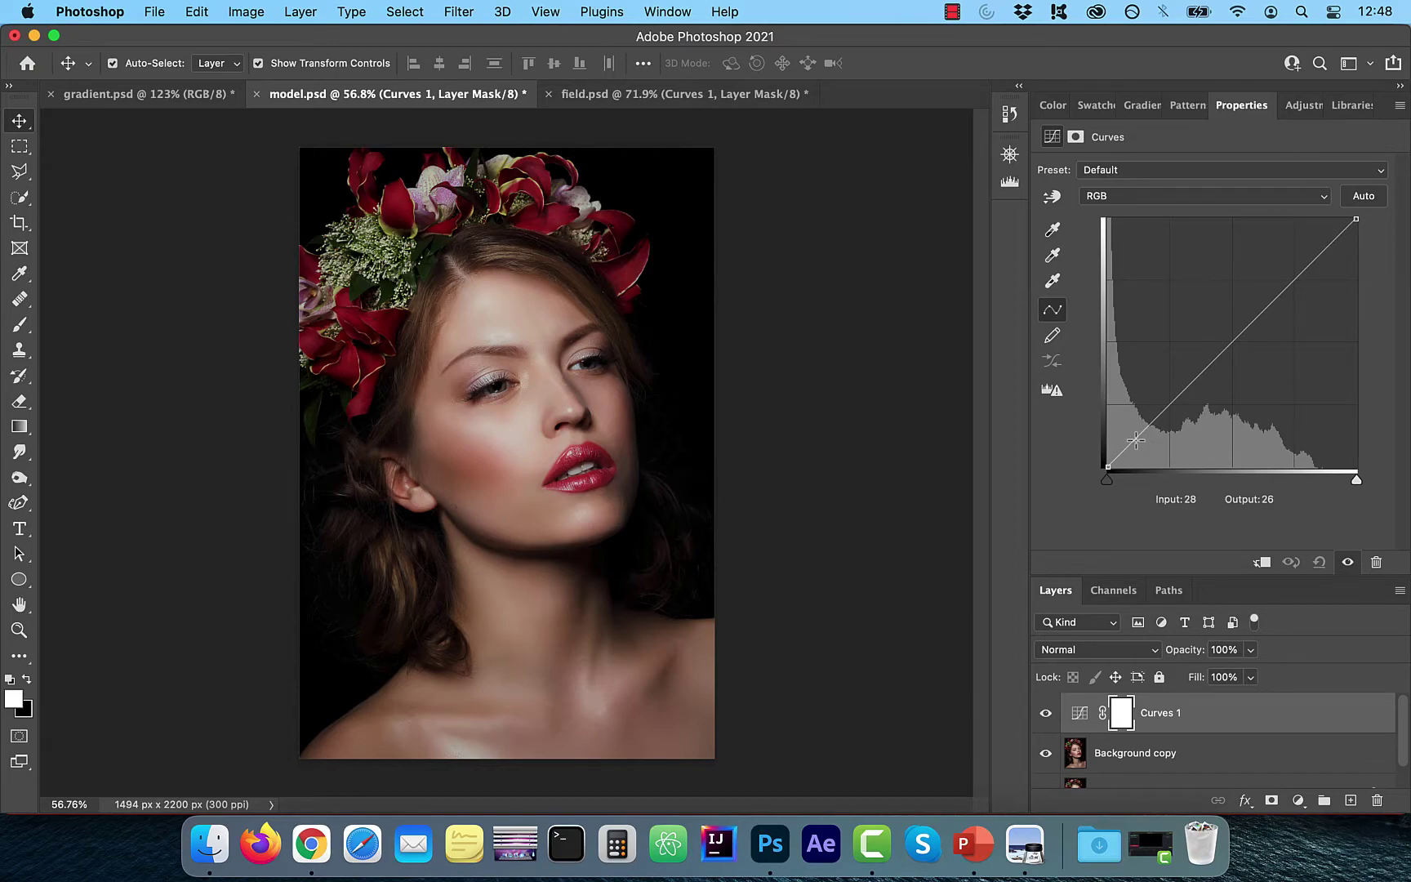
# Try shadow, midpoint and highlight curve points, resetting the curve to straight in between
pyautogui.moveTo(1135, 440); pyautogui.dragTo(1134, 434)
pyautogui.keyDown('super'); pyautogui.click(1134, 434); pyautogui.keyUp('super')
pyautogui.moveTo(1233, 344)
pyautogui.mouseDown()
pyautogui.moveTo(1245, 352)
pyautogui.moveTo(1225, 342)
pyautogui.mouseUp()
pyautogui.click(1319, 562)
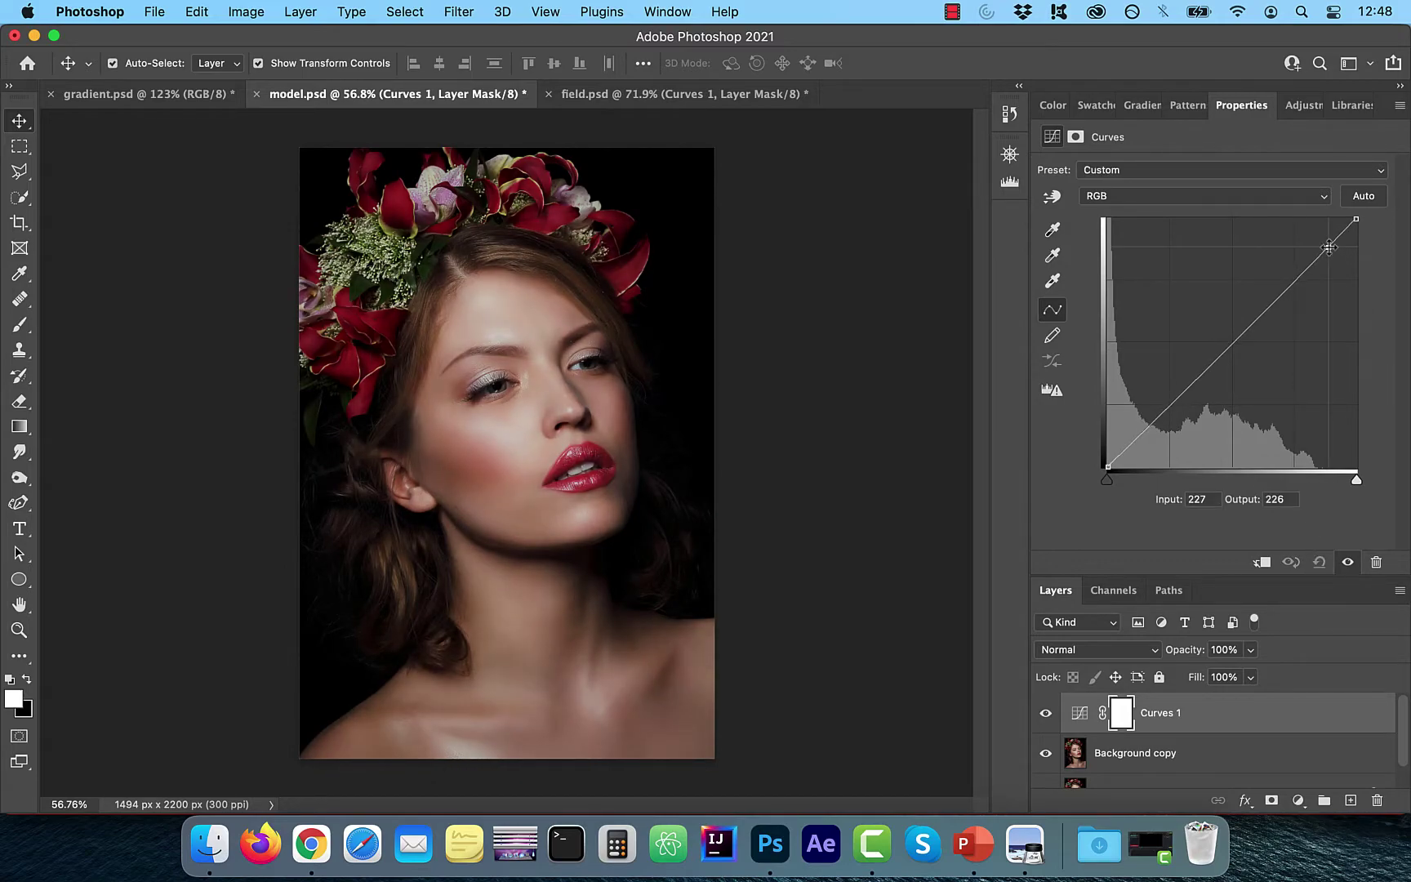
pyautogui.moveTo(1329, 246)
pyautogui.mouseDown()
pyautogui.moveTo(1311, 228)
pyautogui.moveTo(1321, 265)
pyautogui.moveTo(1302, 255)
pyautogui.mouseUp()
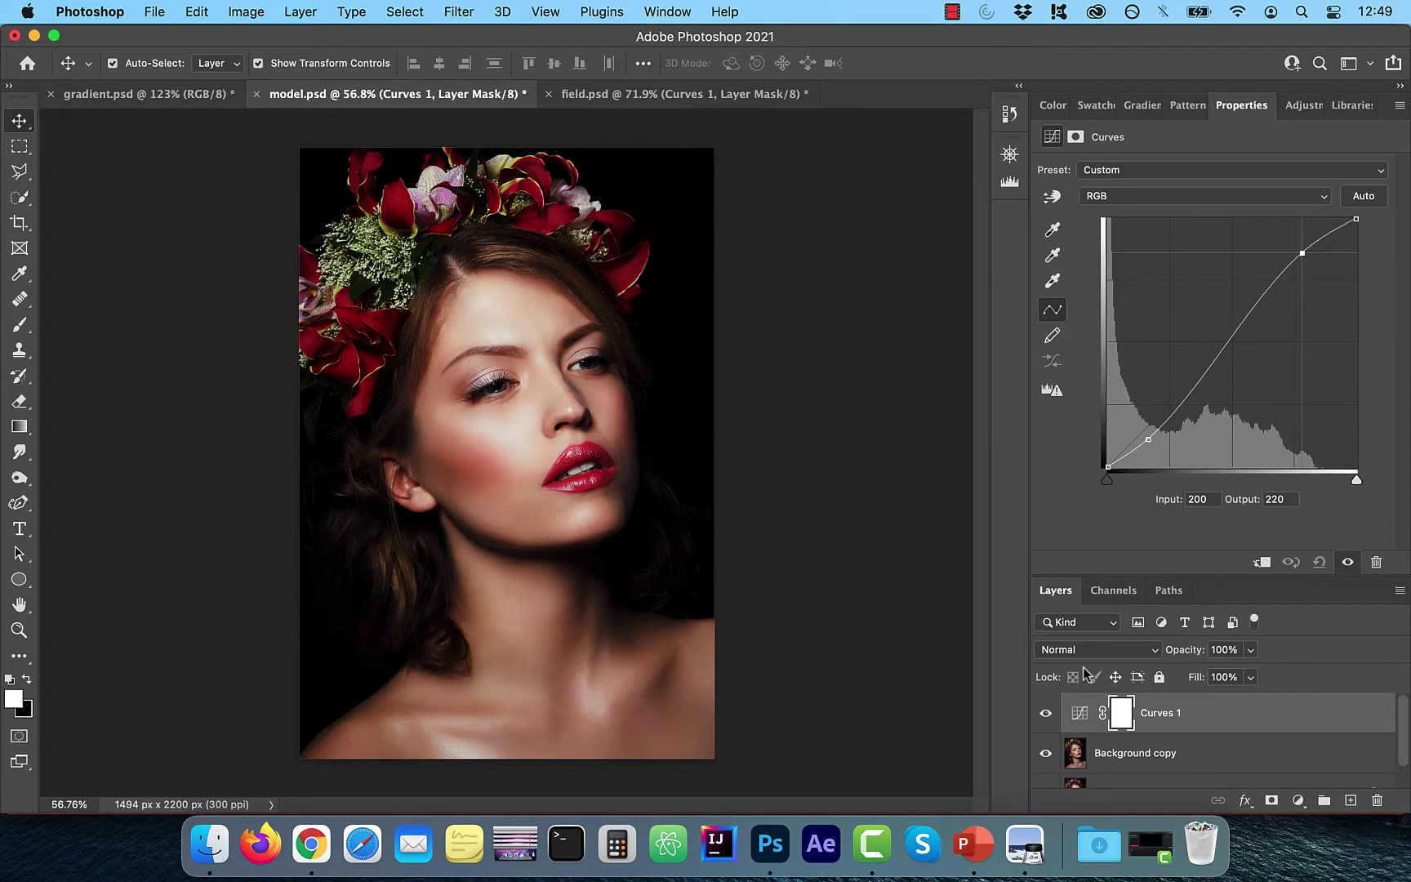
# Toggle the Curves 1 layer's visibility twice to compare before and after
pyautogui.click(1048, 715)
pyautogui.click(1047, 714)
pyautogui.click(1046, 713)
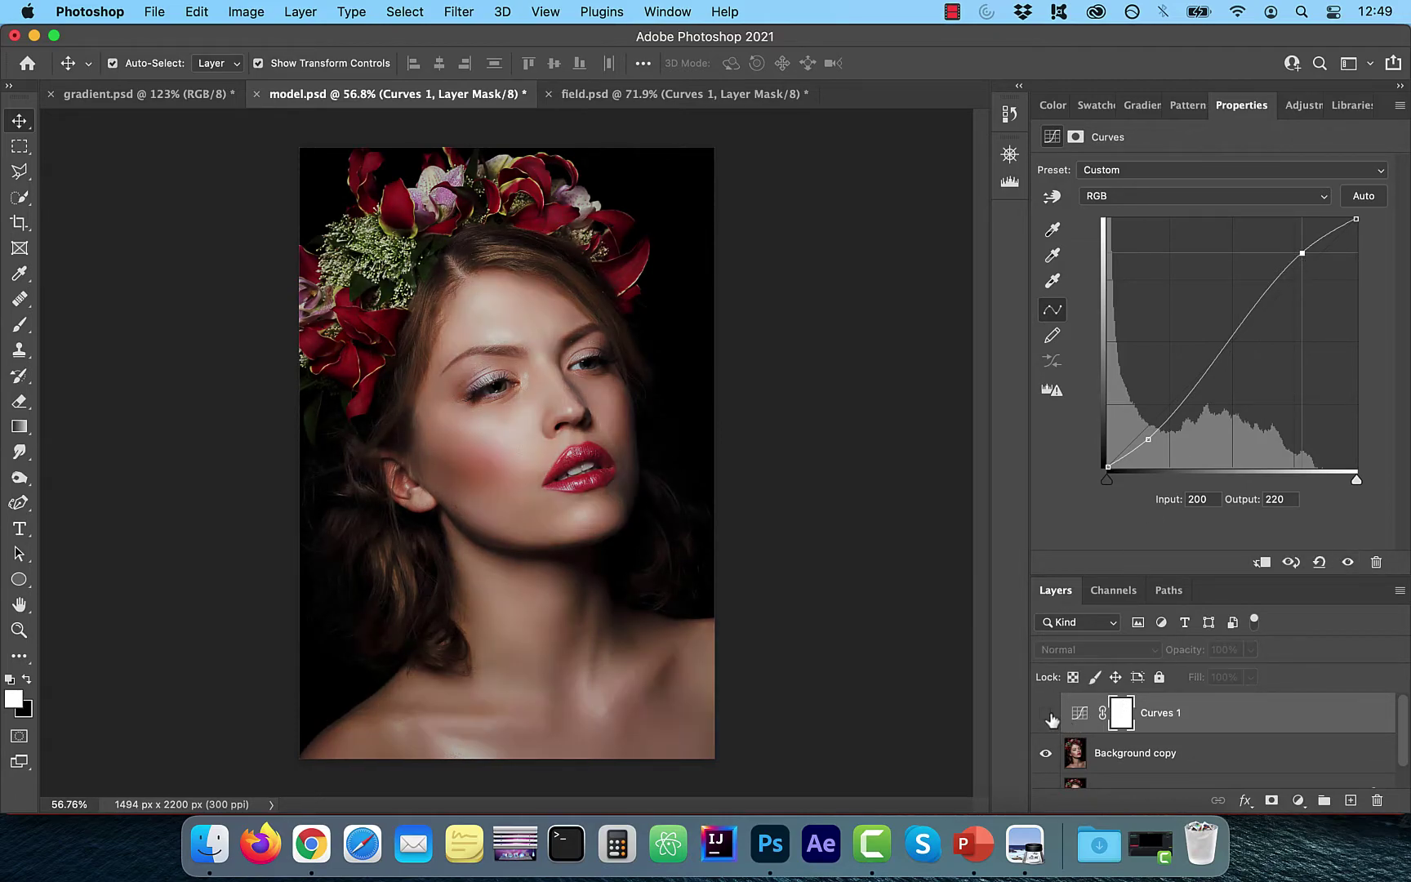
pyautogui.click(1046, 713)
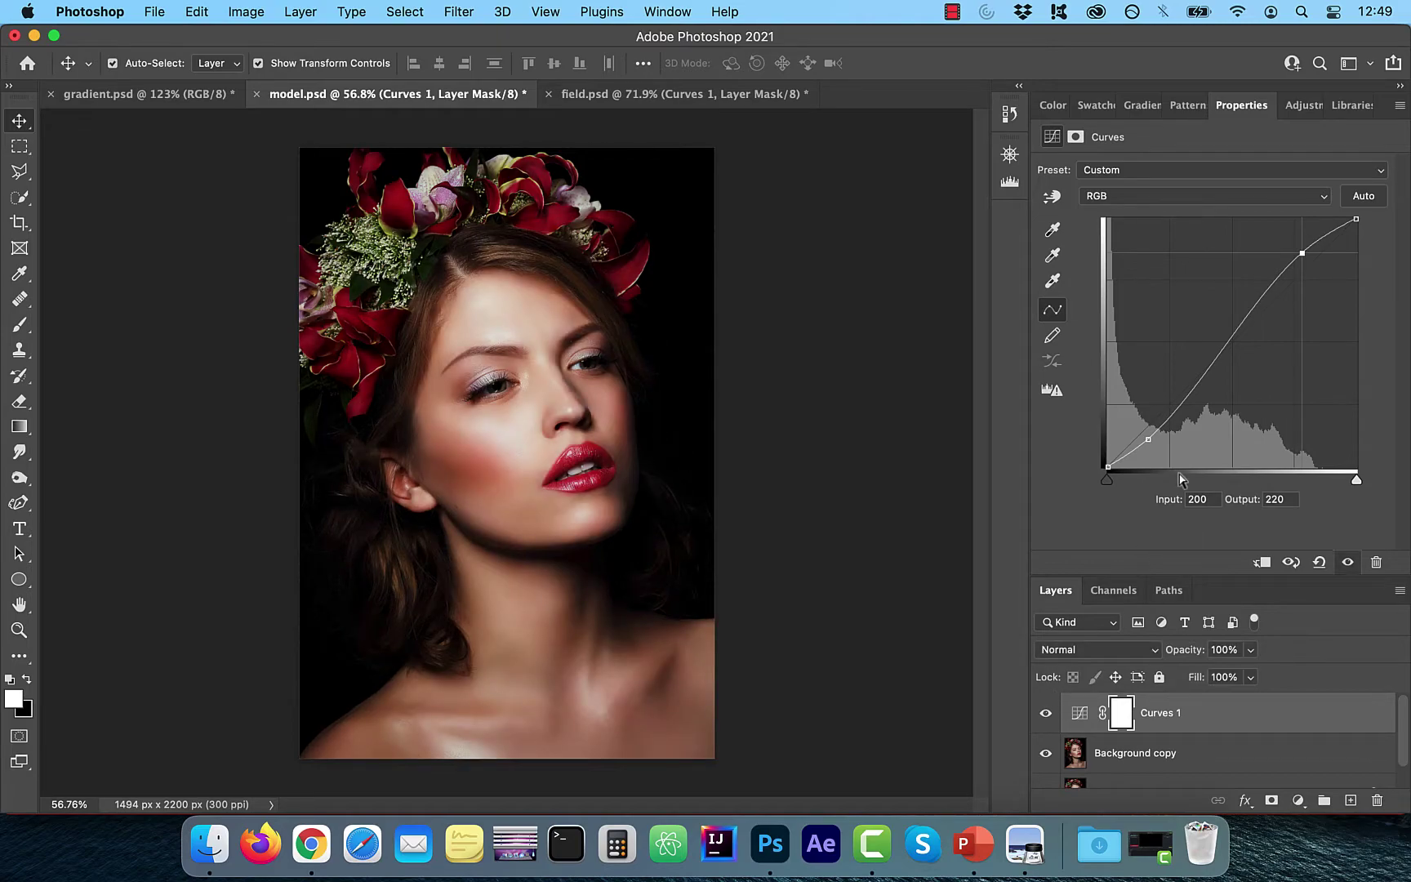
# Add four points along the midtones and upper curve, then drag two lower points off the graph
pyautogui.click(1206, 375)
pyautogui.click(1225, 353)
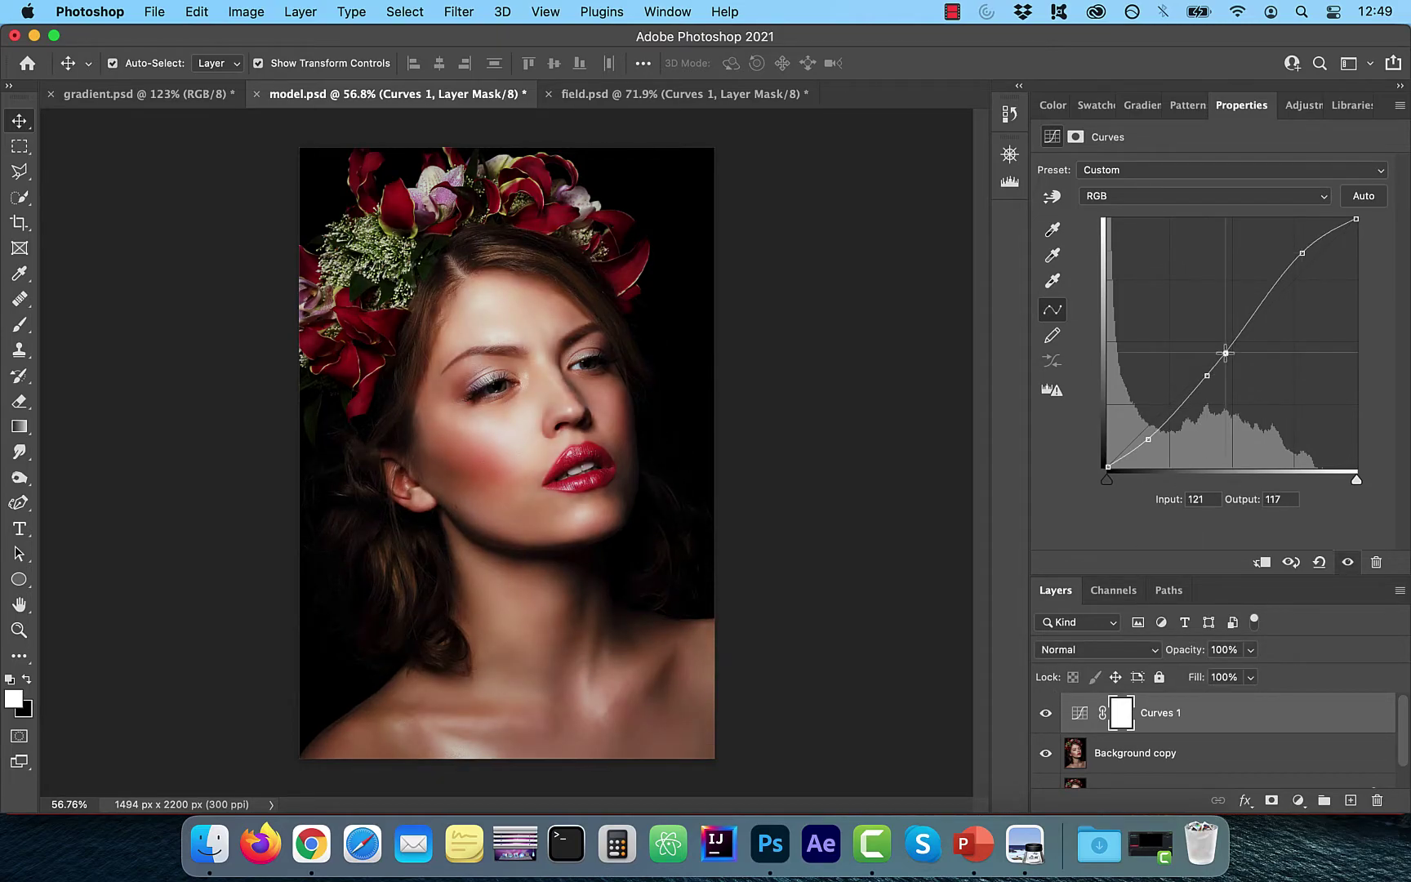
pyautogui.click(1247, 319)
pyautogui.click(1266, 285)
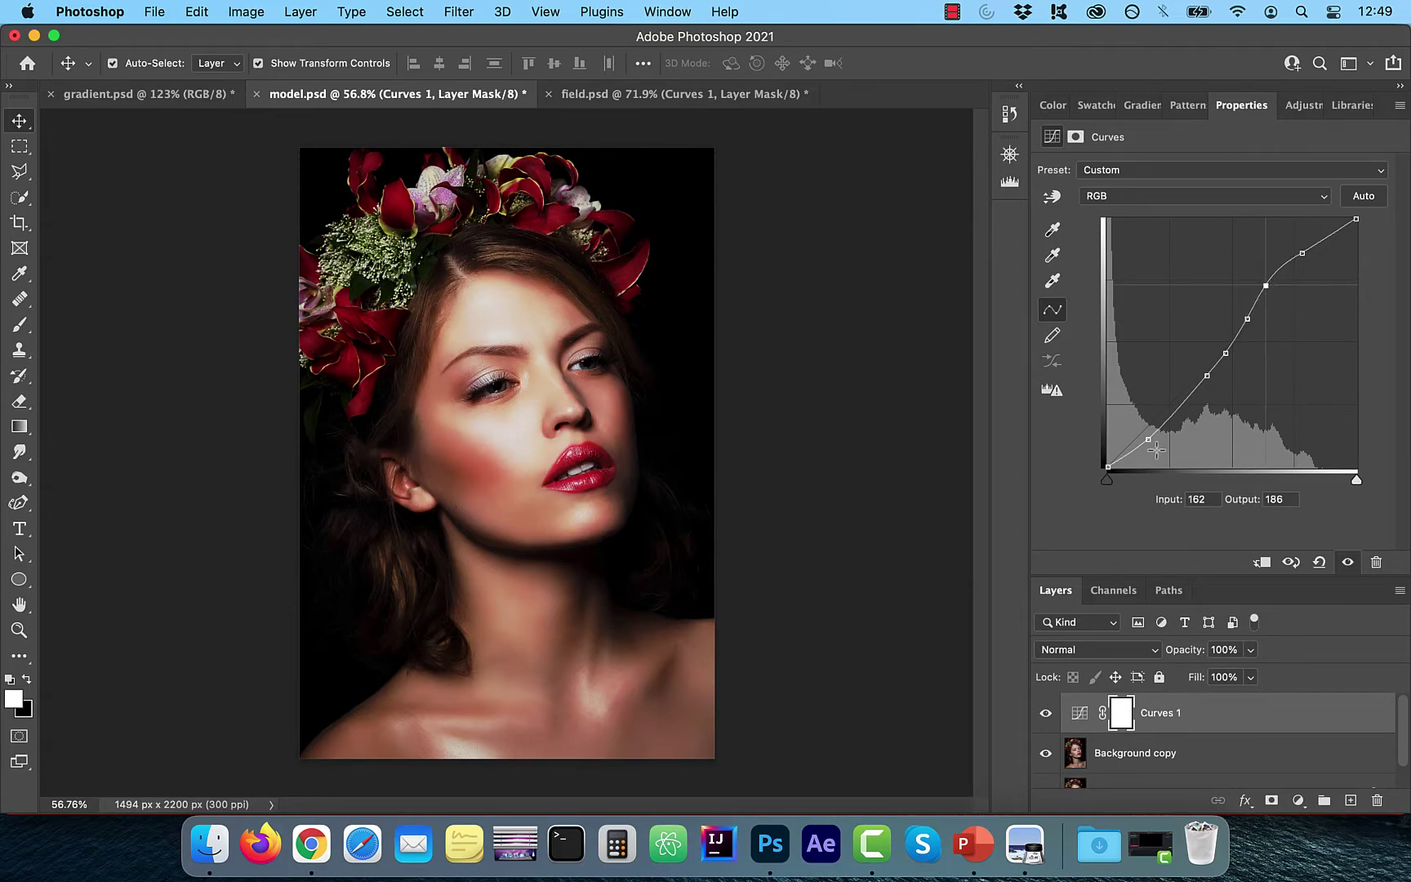
pyautogui.moveTo(1148, 442); pyautogui.dragTo(1135, 514)
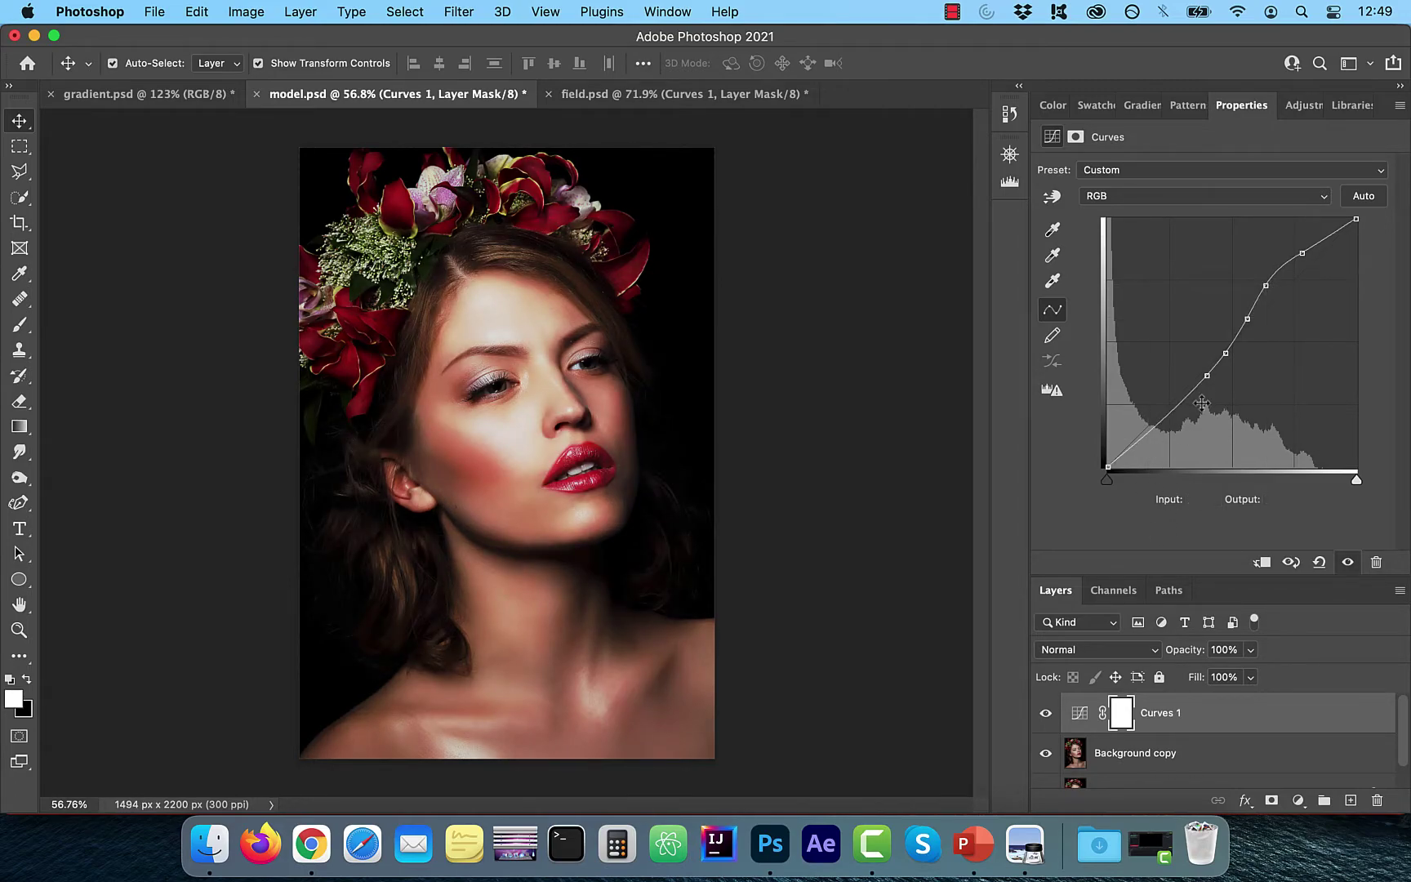
pyautogui.moveTo(1204, 377); pyautogui.dragTo(1169, 514)
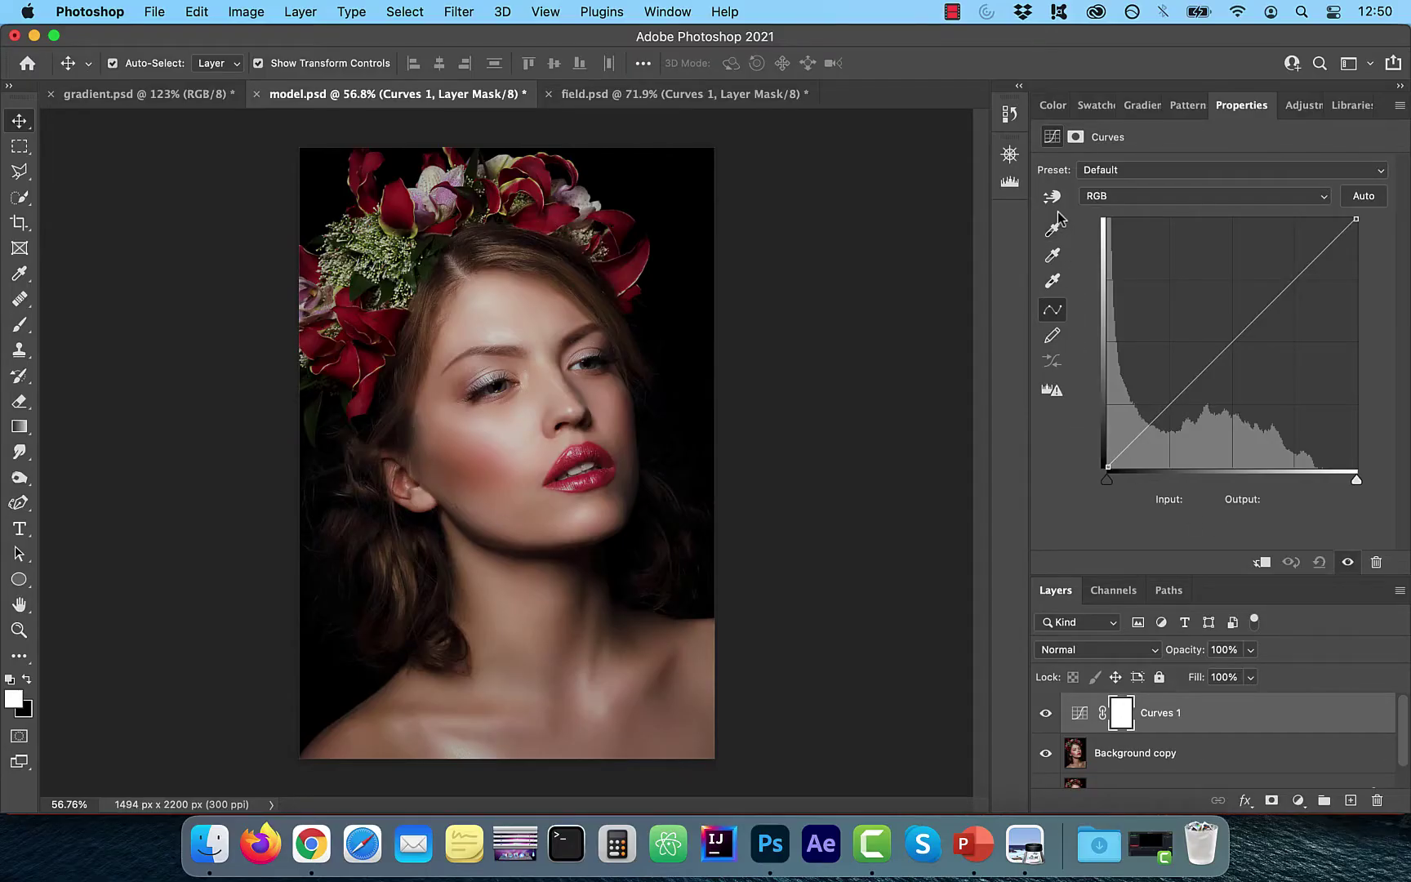
# Add a curve point by sampling the forehead tone with the on-image adjustment tool
pyautogui.click(1053, 198)
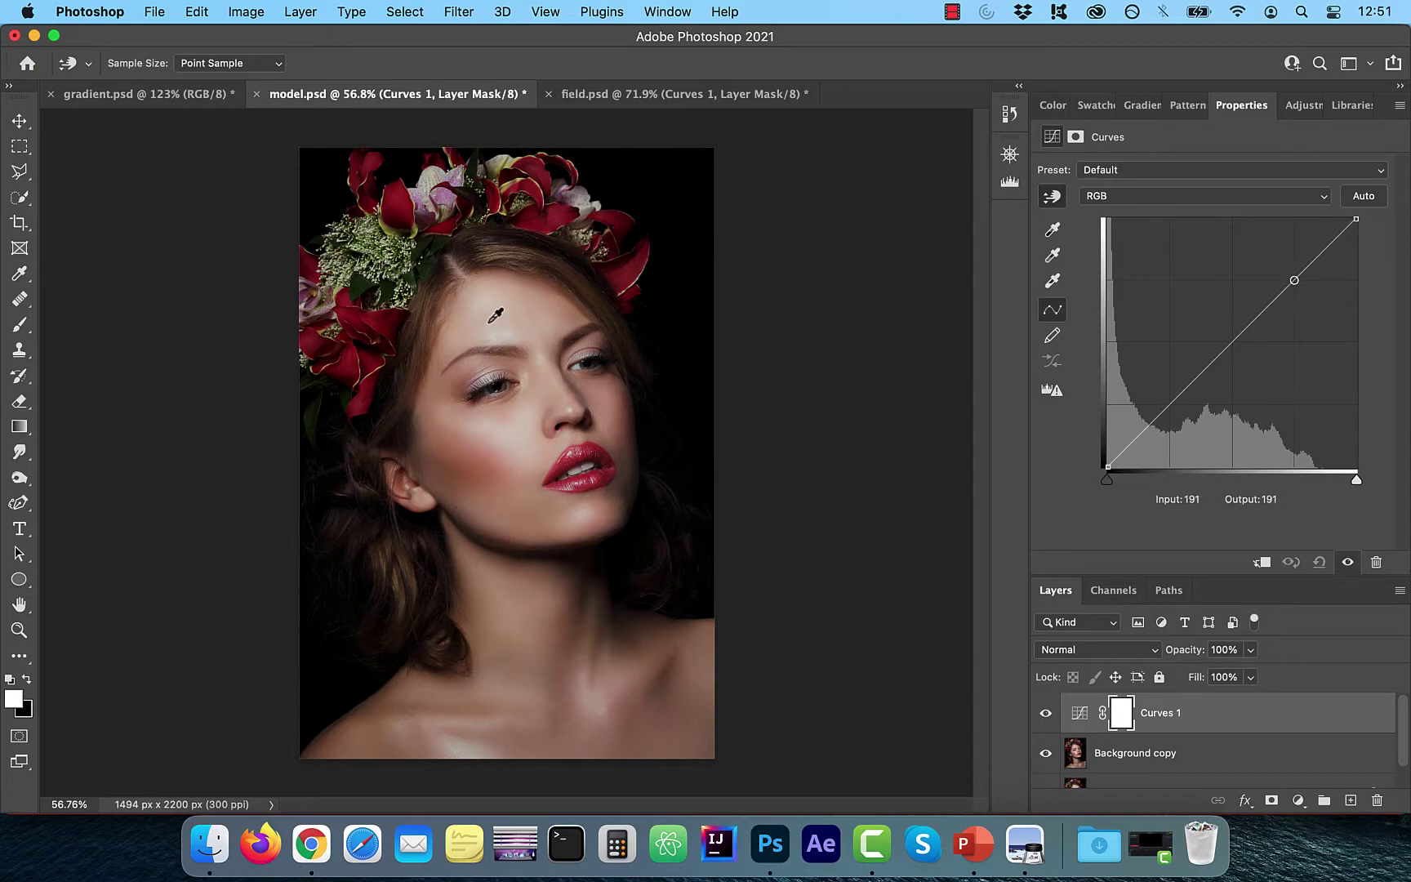
pyautogui.moveTo(495, 317); pyautogui.dragTo(494, 298)
# Lower the Red channel curve, then undo that change
pyautogui.click(1166, 196)
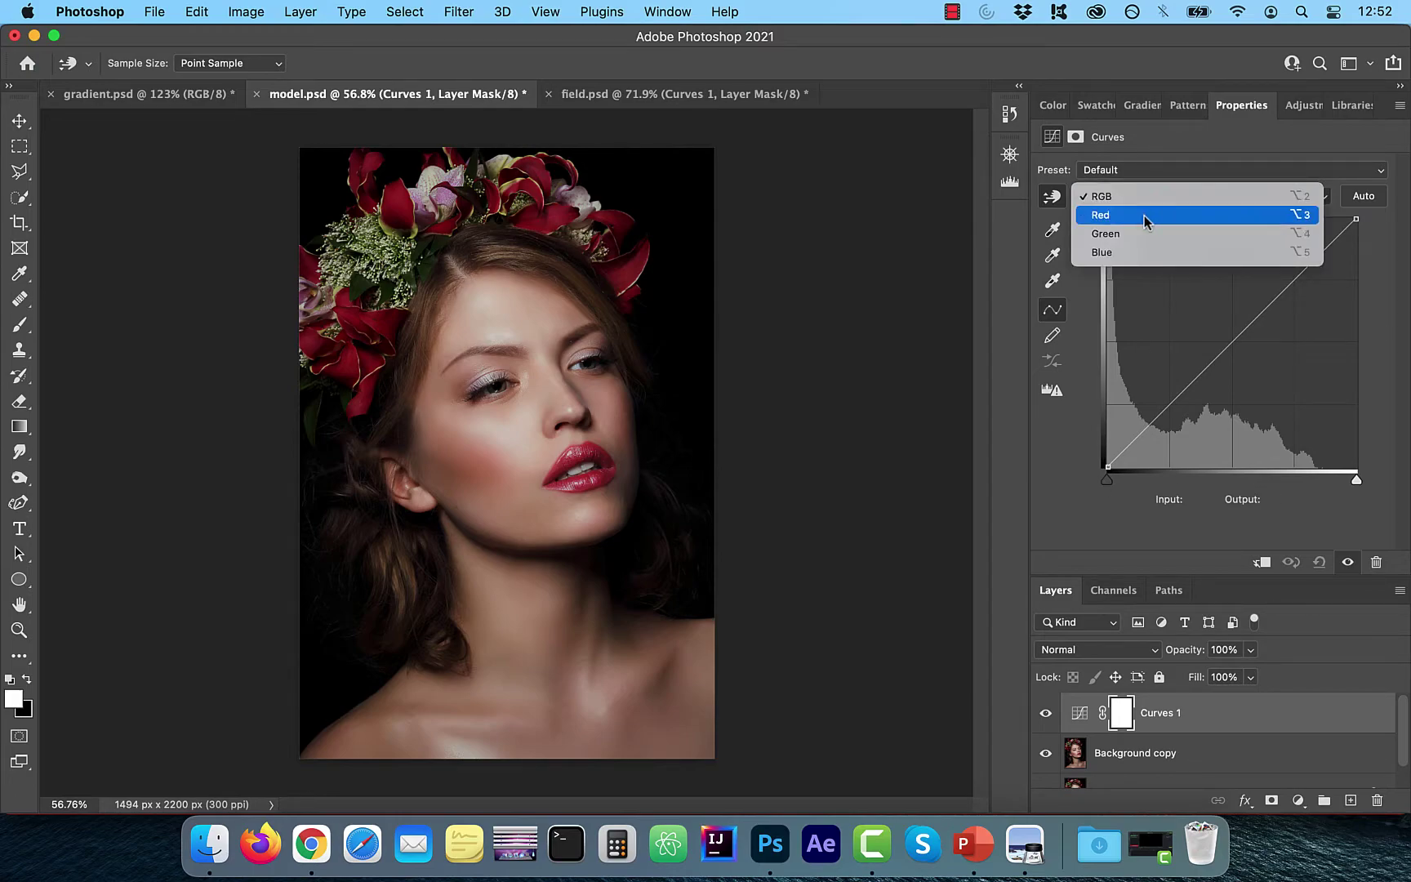
pyautogui.click(1143, 218)
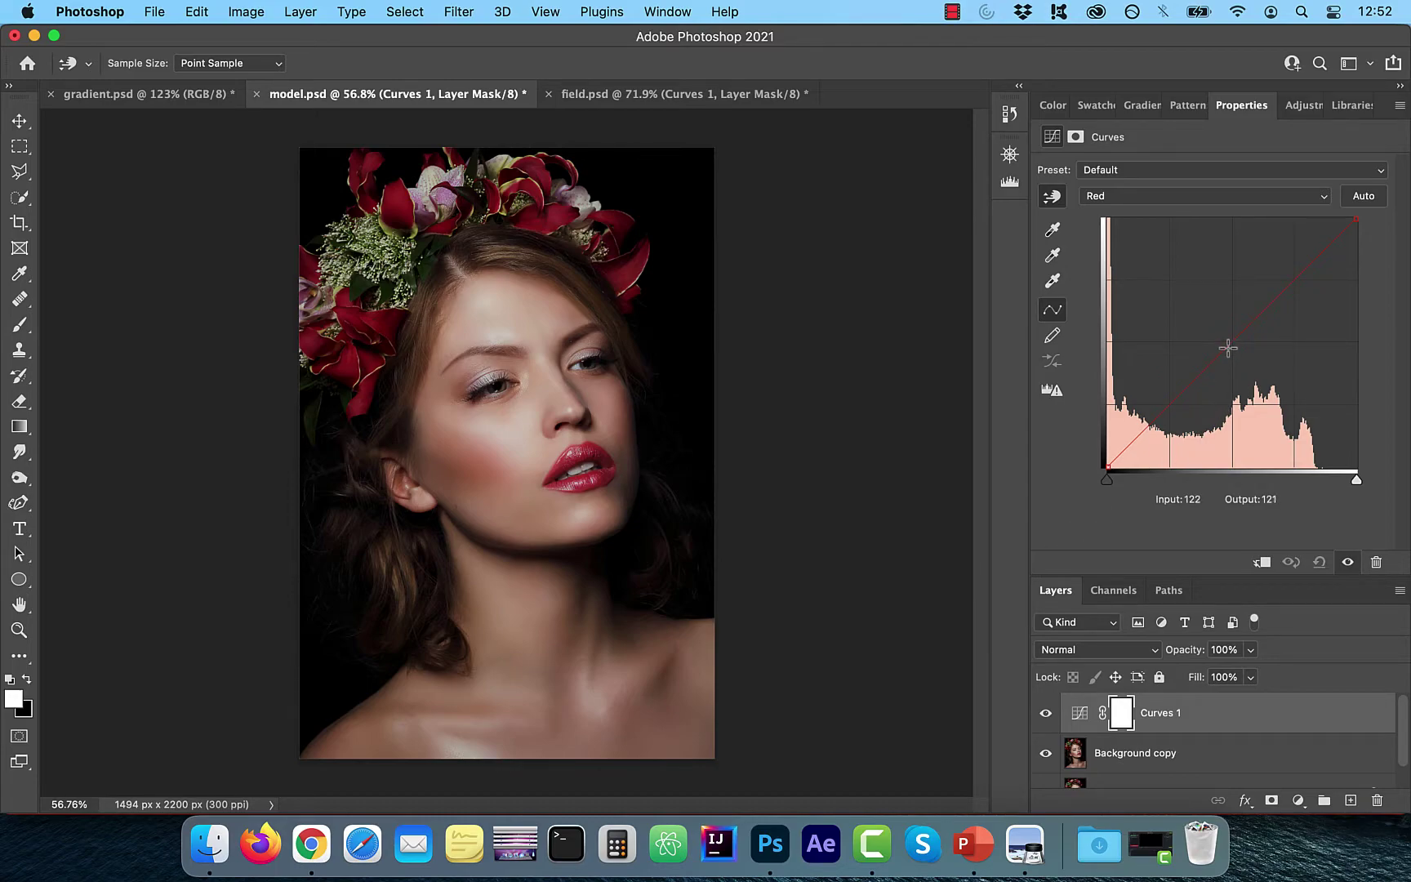
pyautogui.moveTo(1228, 347); pyautogui.dragTo(1275, 376)
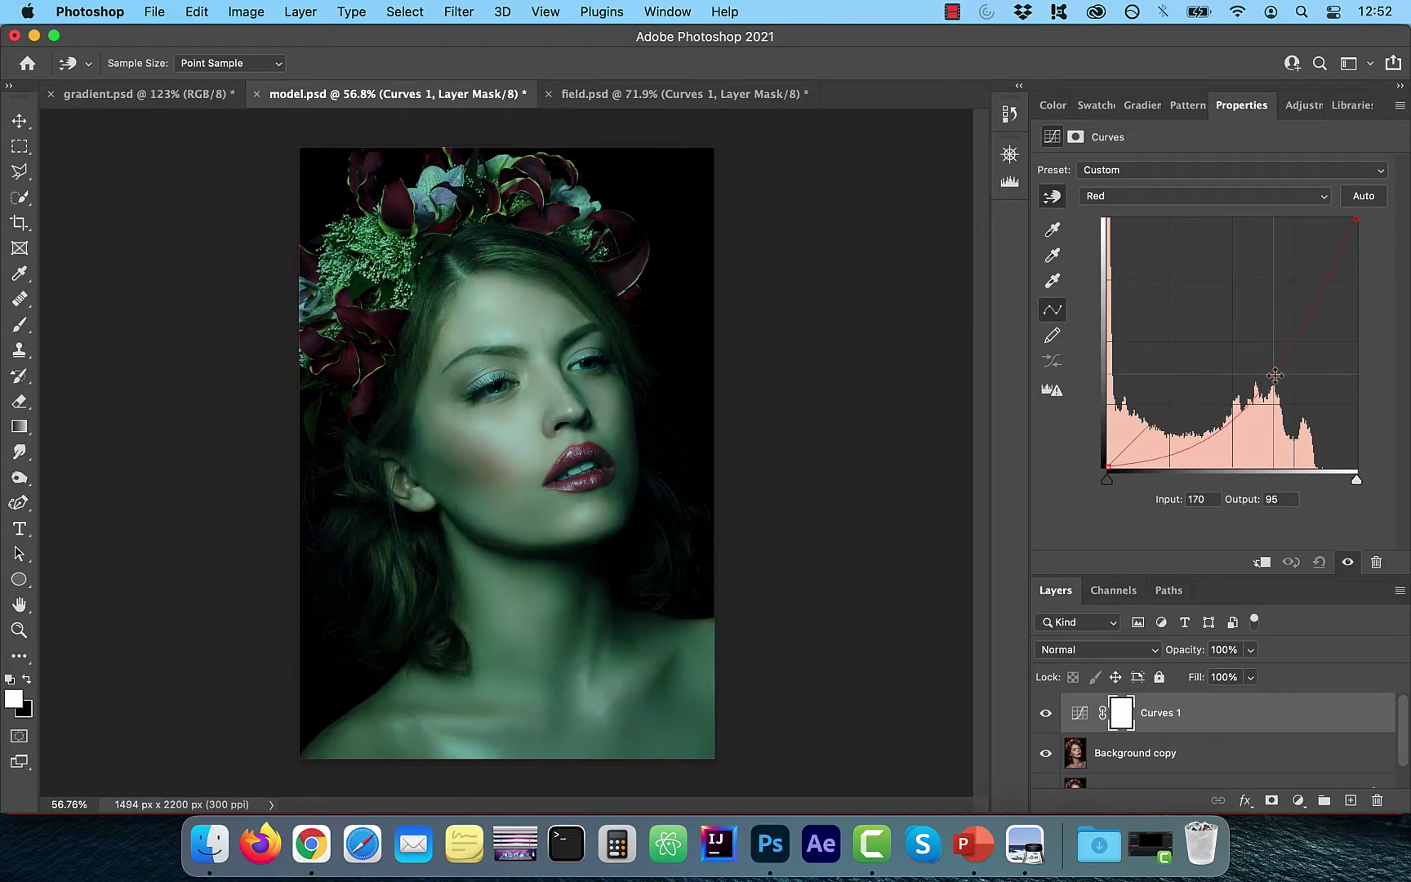
pyautogui.press('super+z')
# Raise the Green channel midtones and add a slight dip to the Blue curve
pyautogui.click(1178, 196)
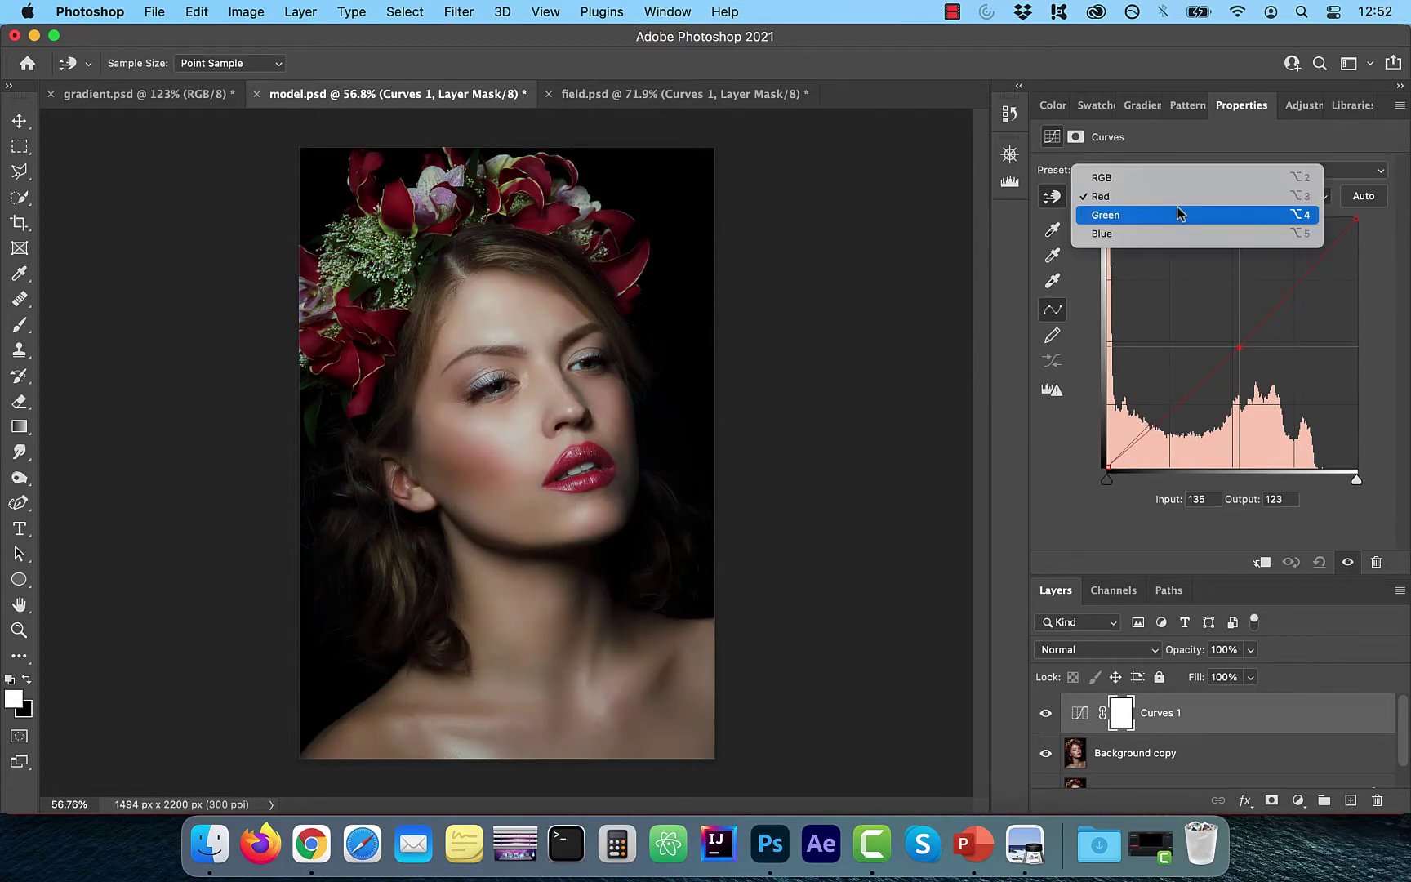
pyautogui.click(1171, 215)
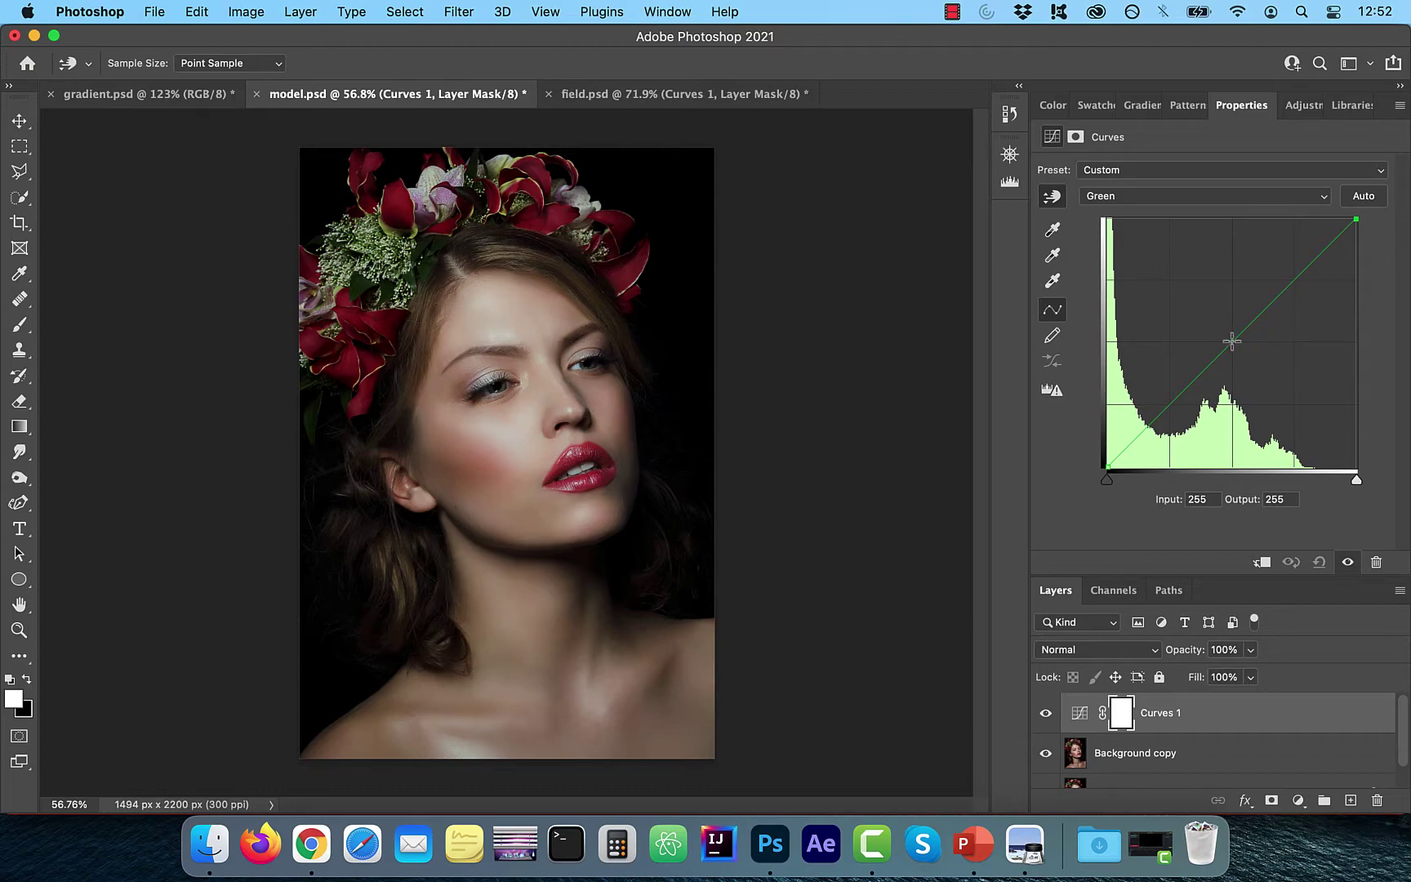
pyautogui.moveTo(1233, 341)
pyautogui.mouseDown()
pyautogui.moveTo(1217, 329)
pyautogui.moveTo(1250, 335)
pyautogui.moveTo(1250, 355)
pyautogui.moveTo(1227, 337)
pyautogui.mouseUp()
pyautogui.hotkey('alt', '5')
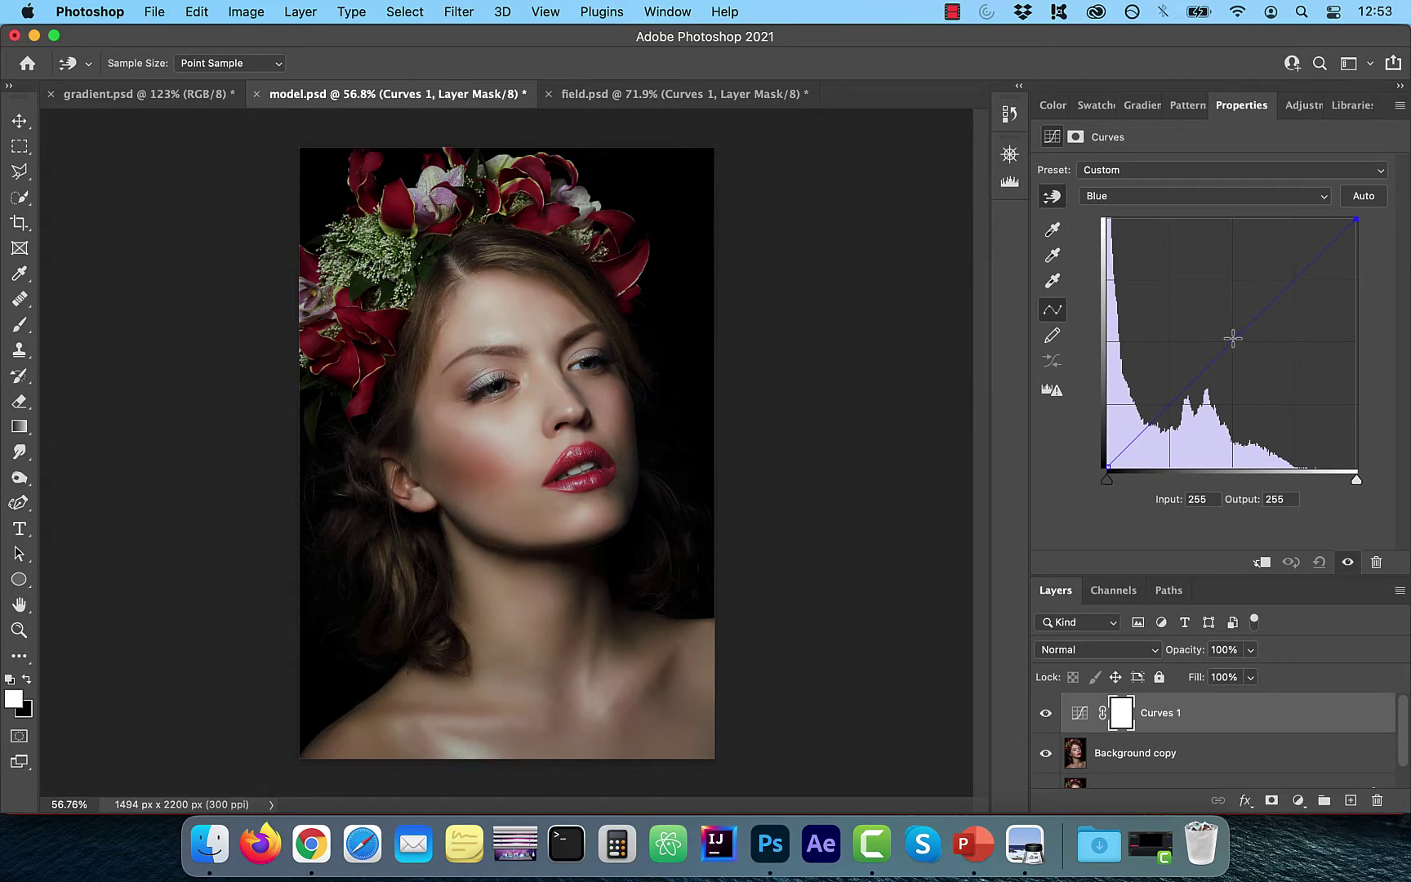
pyautogui.moveTo(1233, 340); pyautogui.dragTo(1241, 342)
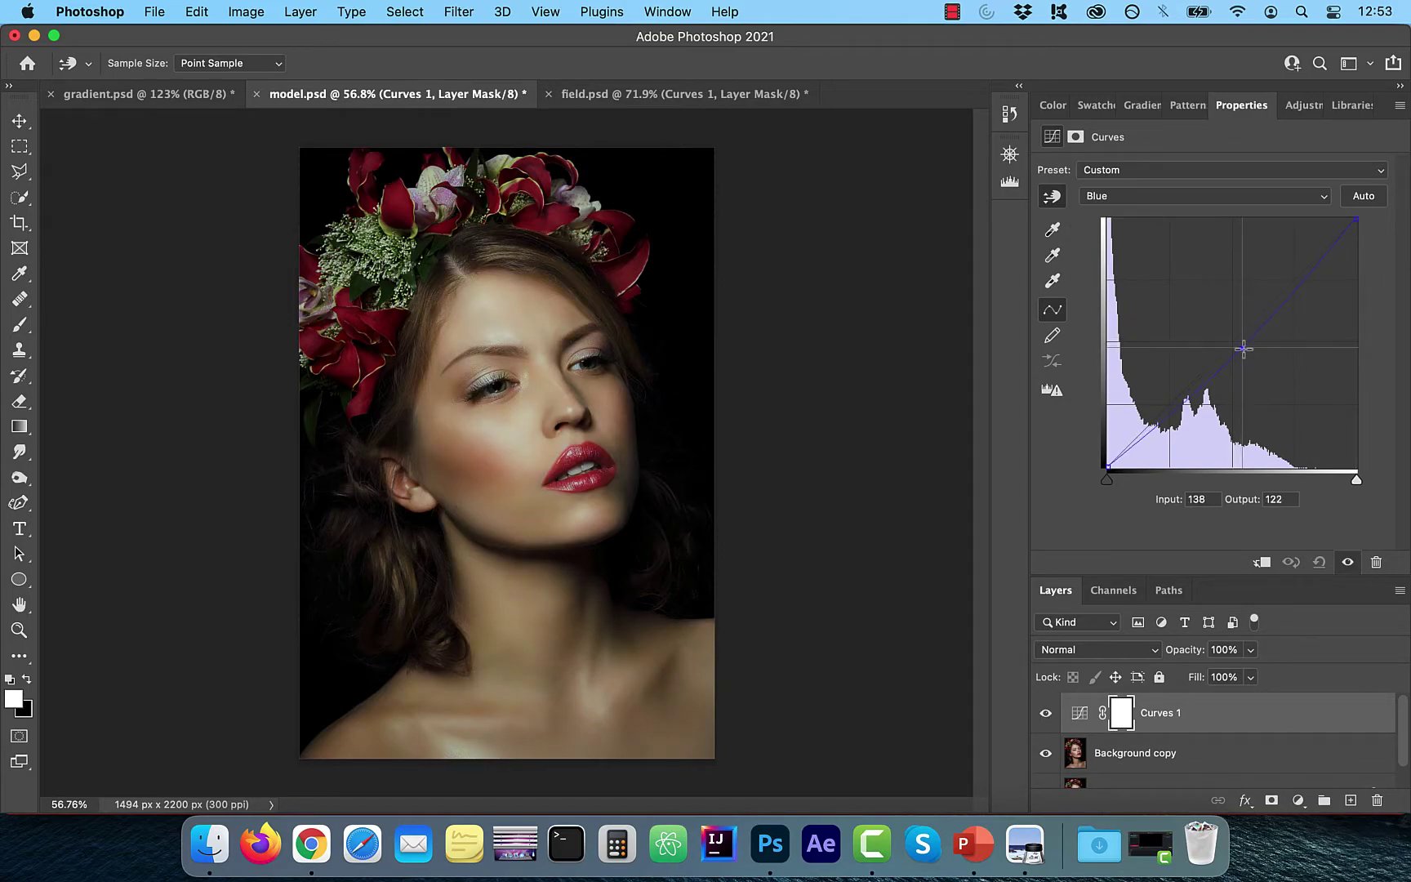
# Add a Blue channel curve point by sampling the forehead with the on-image tool
pyautogui.click(1054, 198)
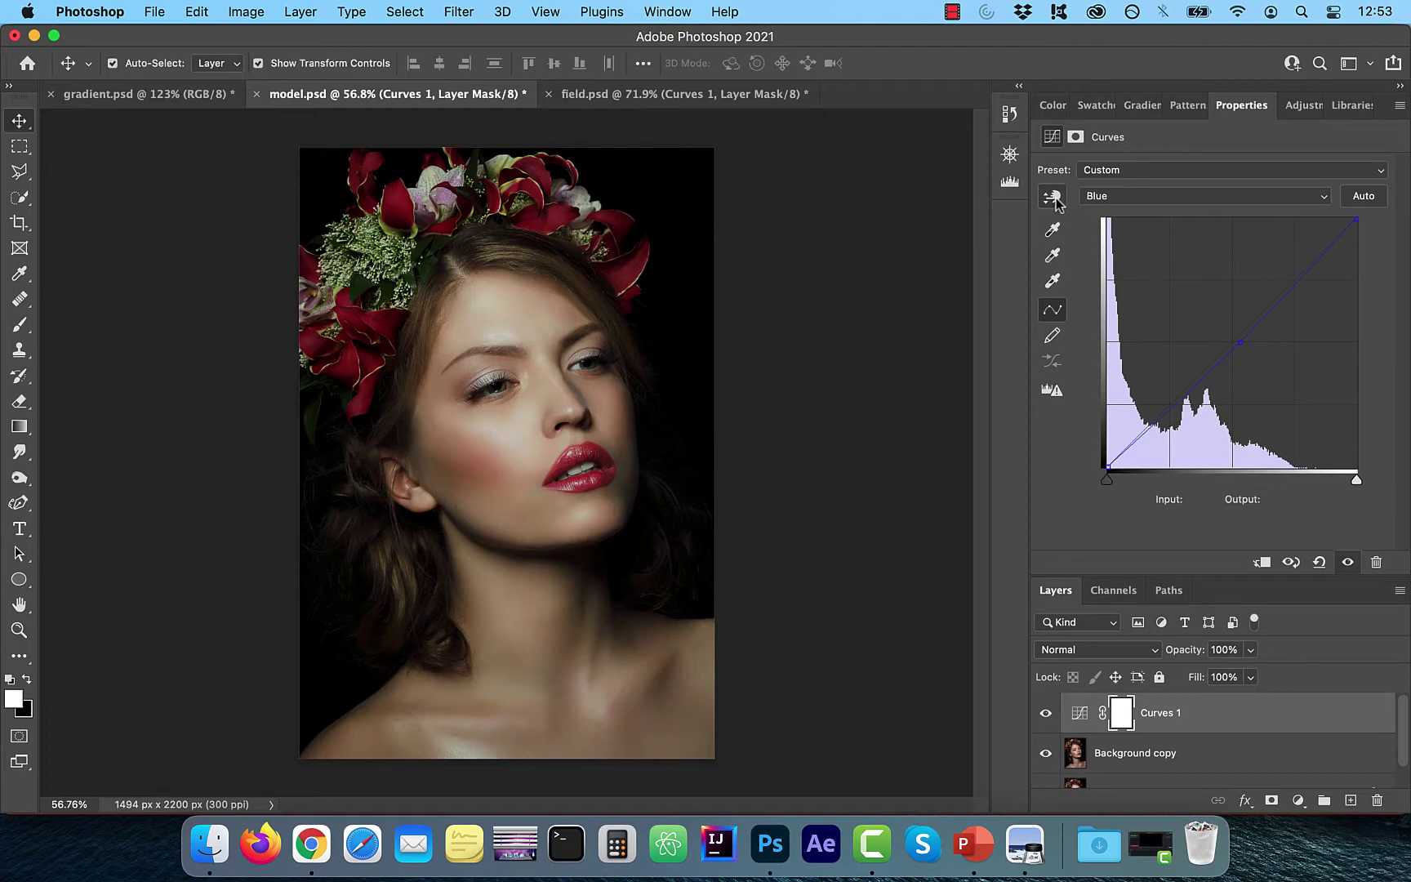
pyautogui.click(1054, 198)
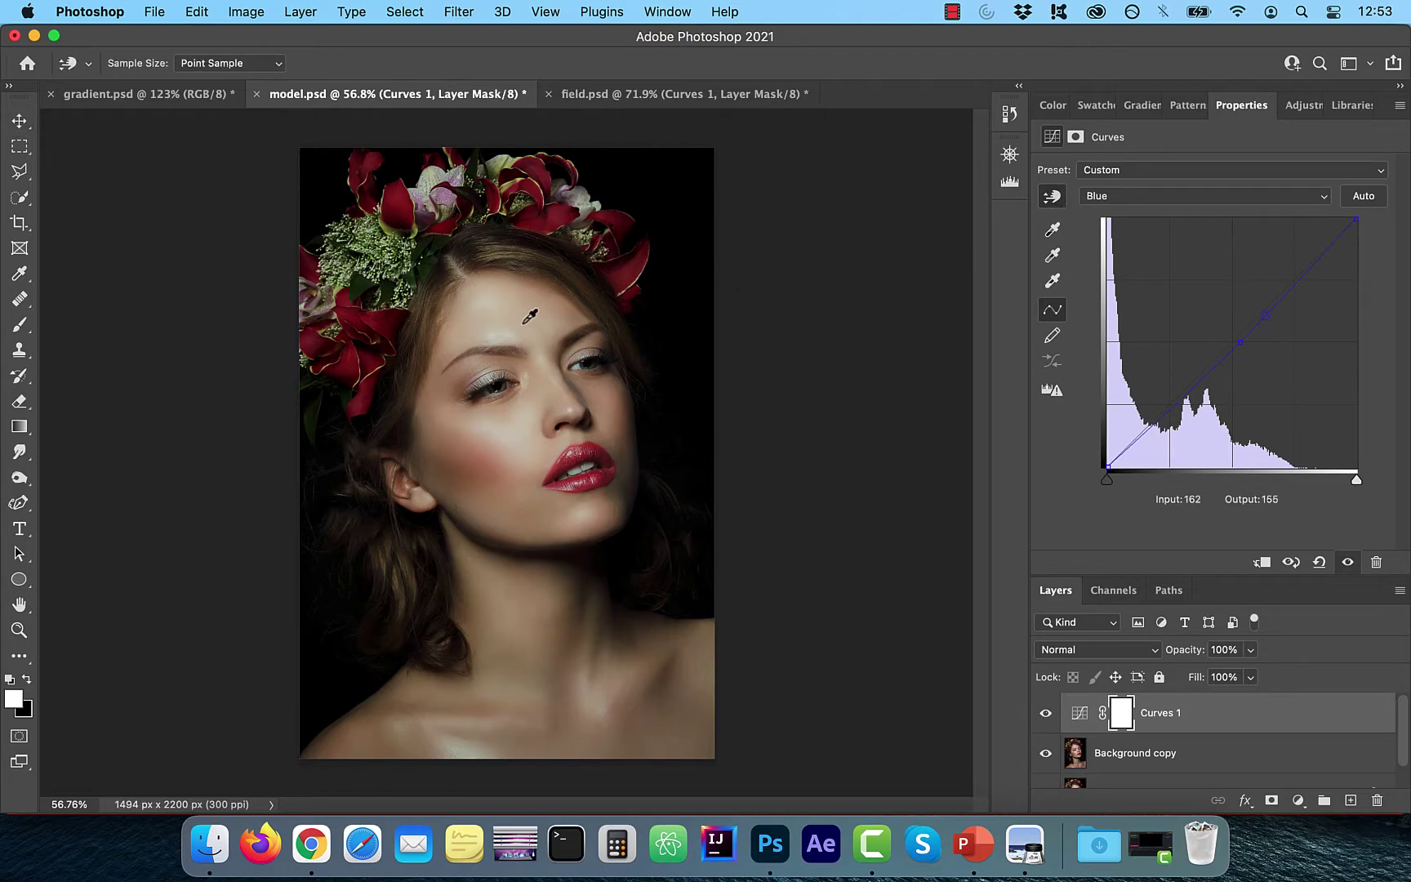
pyautogui.moveTo(529, 318)
pyautogui.mouseDown()
pyautogui.moveTo(536, 230)
pyautogui.moveTo(519, 365)
pyautogui.moveTo(519, 311)
pyautogui.mouseUp()
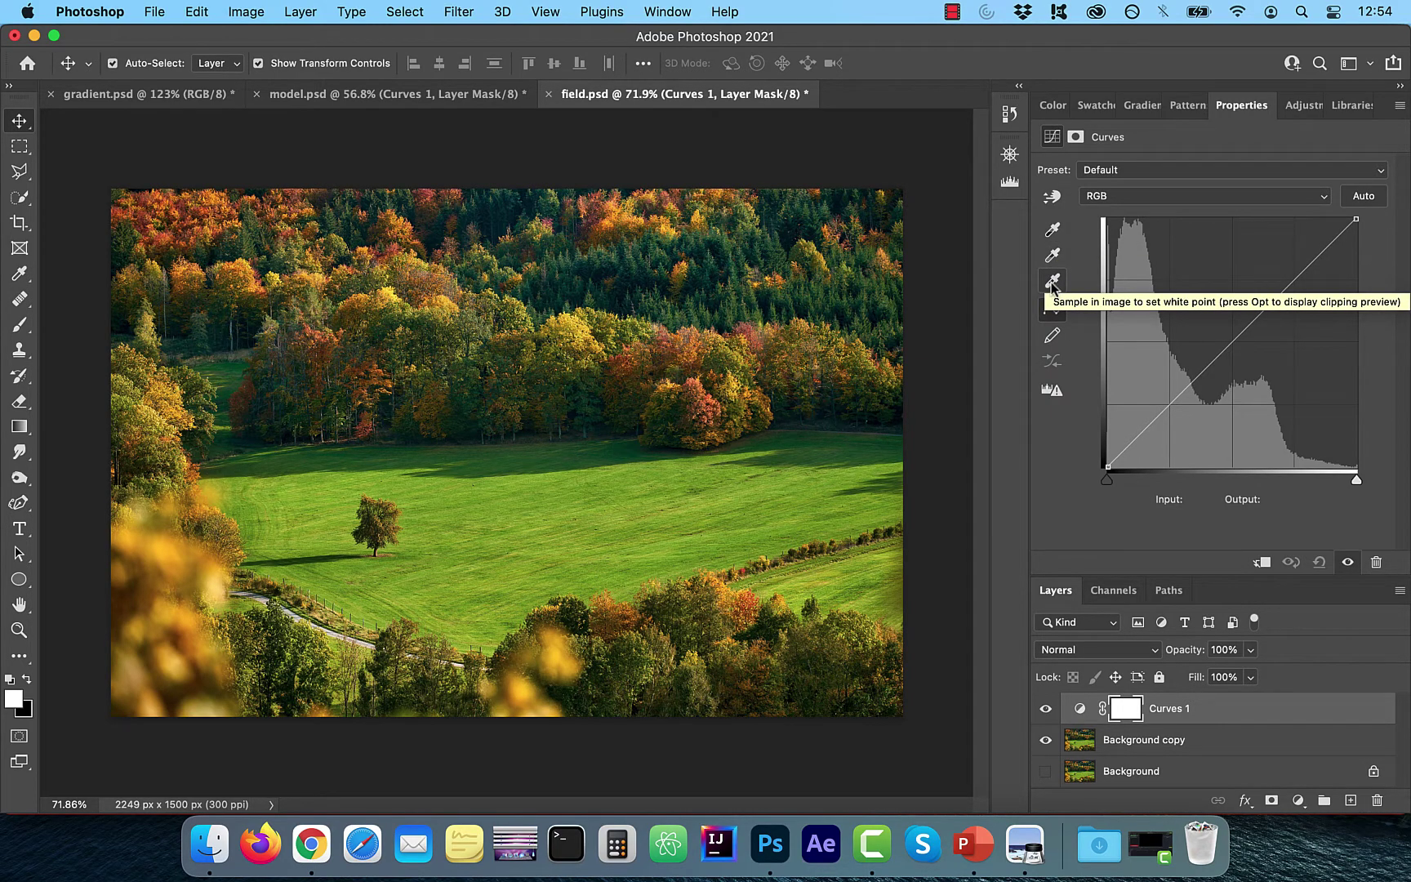
# Set the black point from a dark shadow and the white point from the pale road
pyautogui.click(1054, 233)
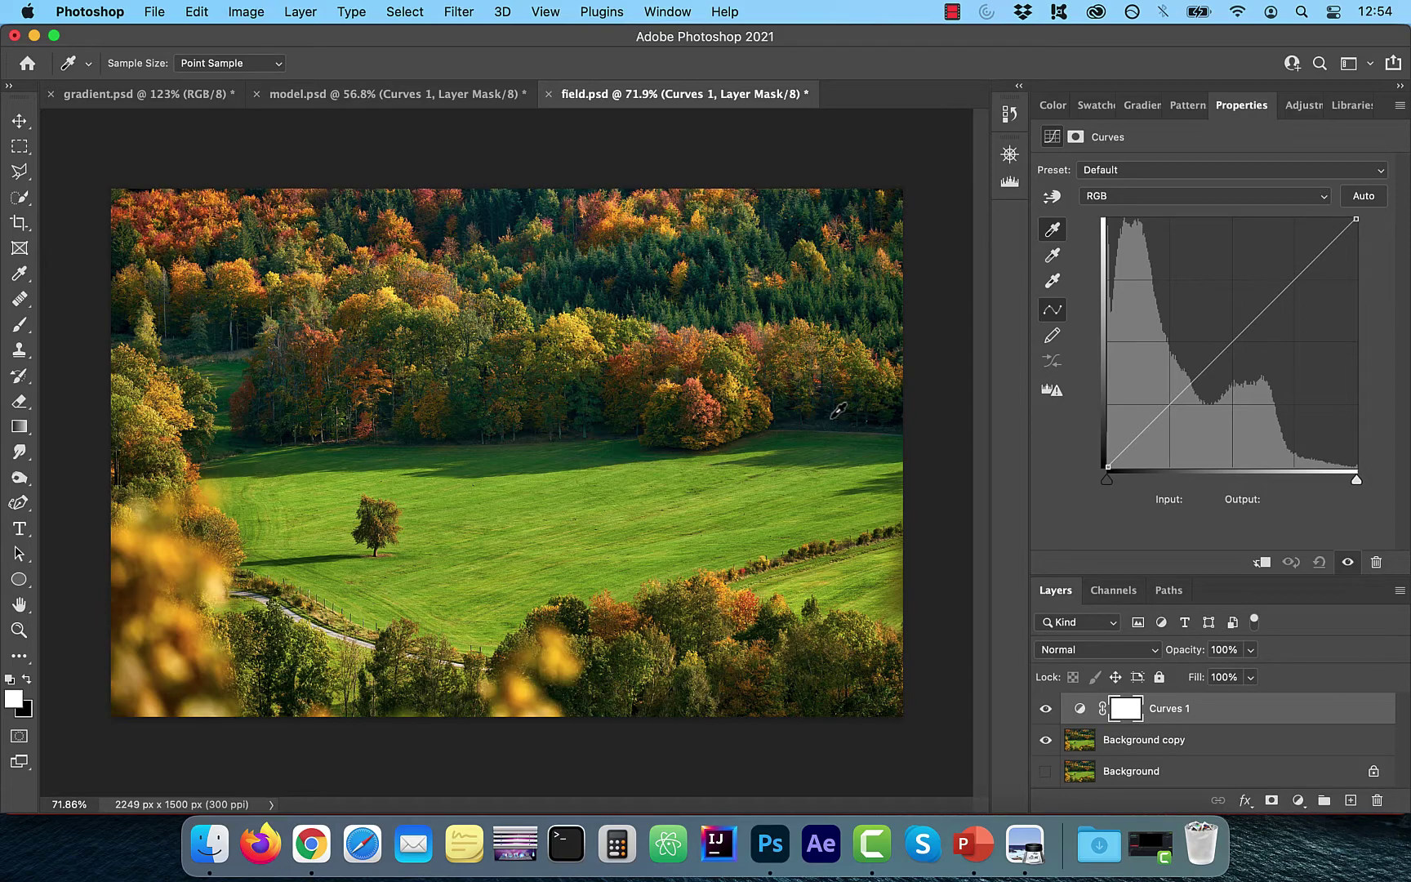
pyautogui.click(839, 411)
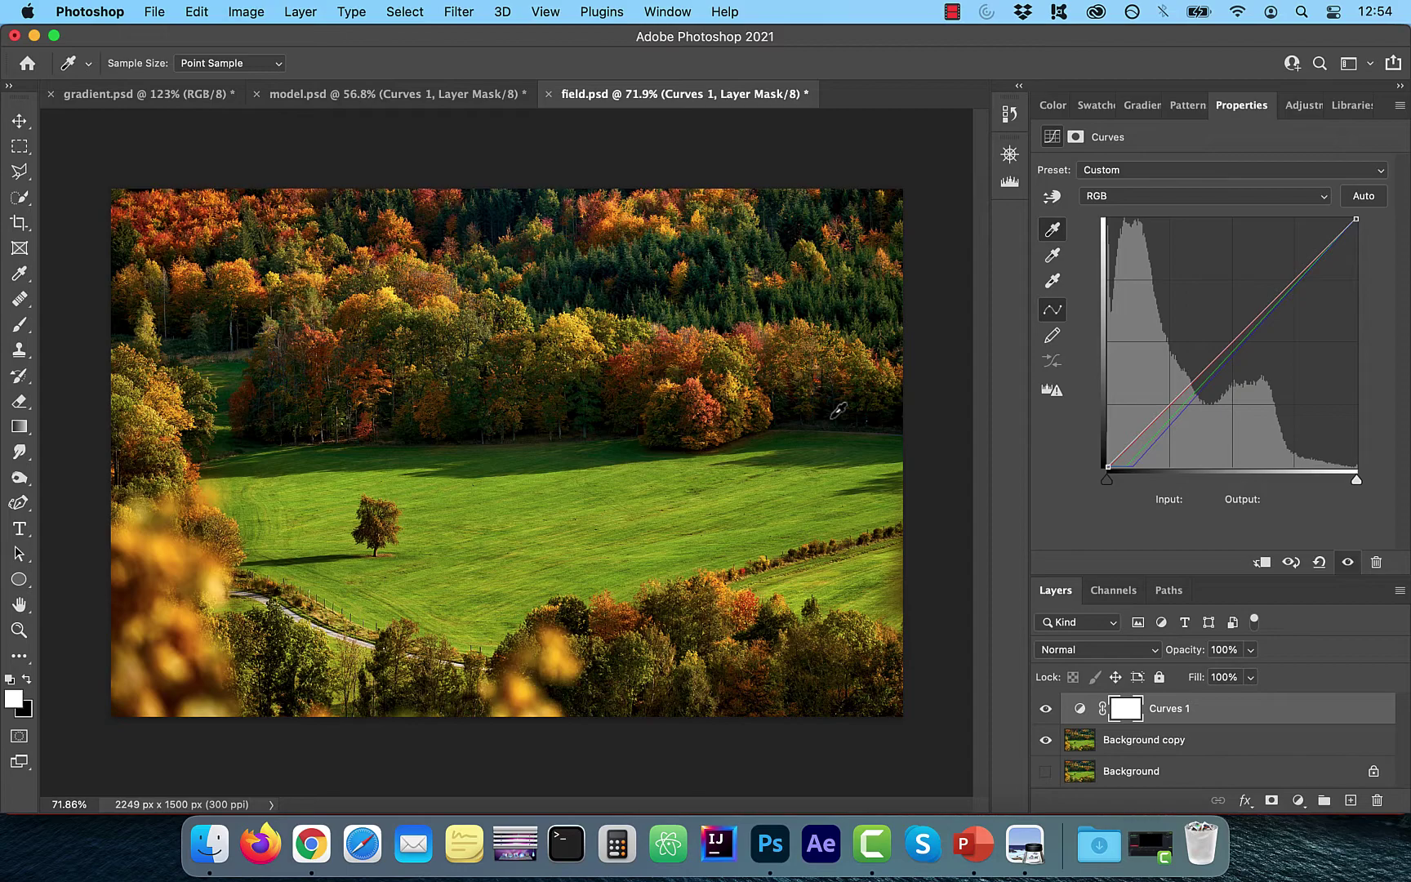
pyautogui.click(1053, 281)
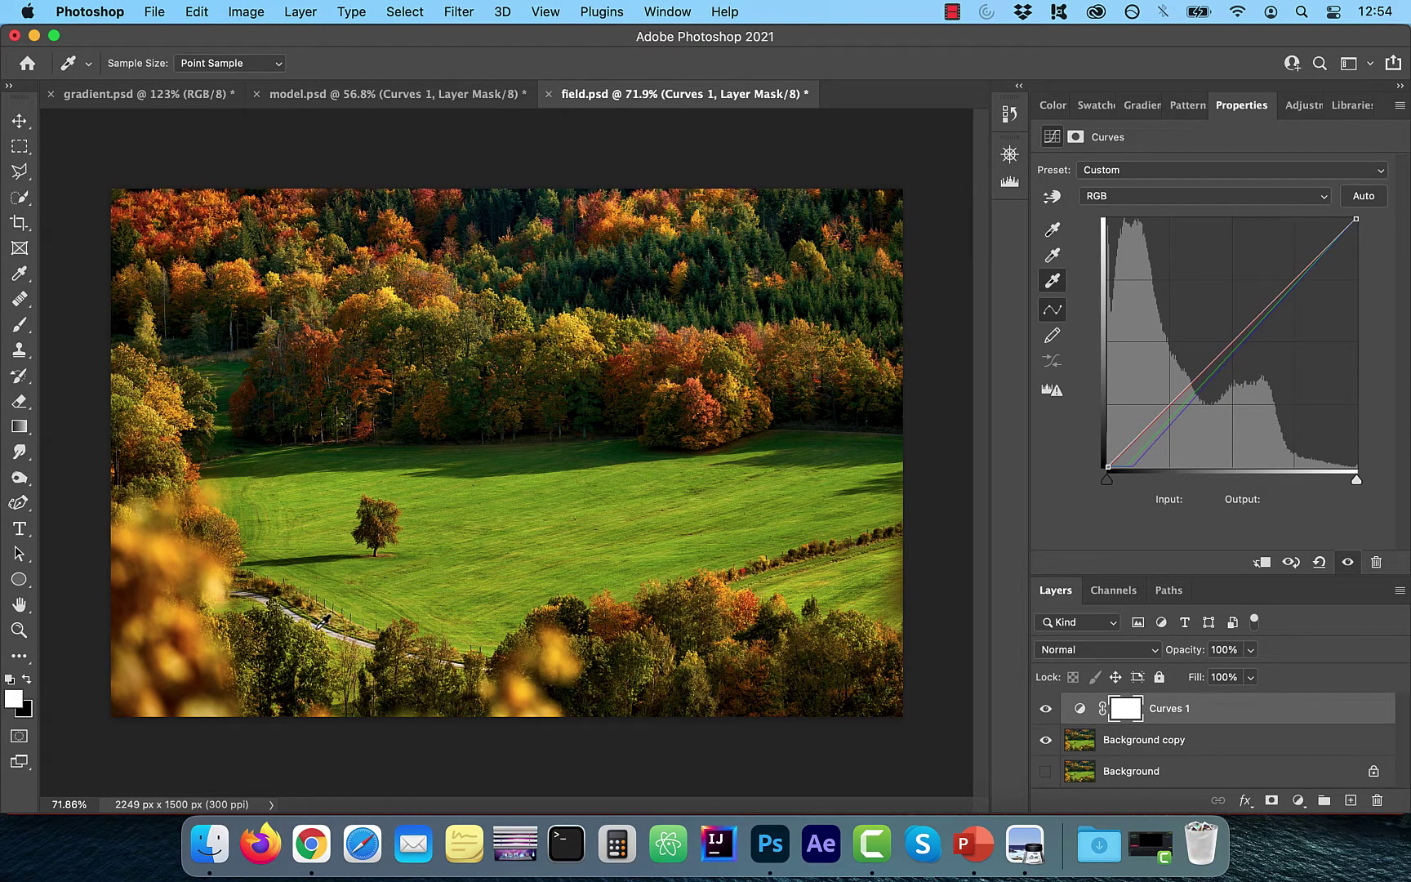
pyautogui.scroll(5, 324, 622)
pyautogui.hscroll(-3, 324, 622)
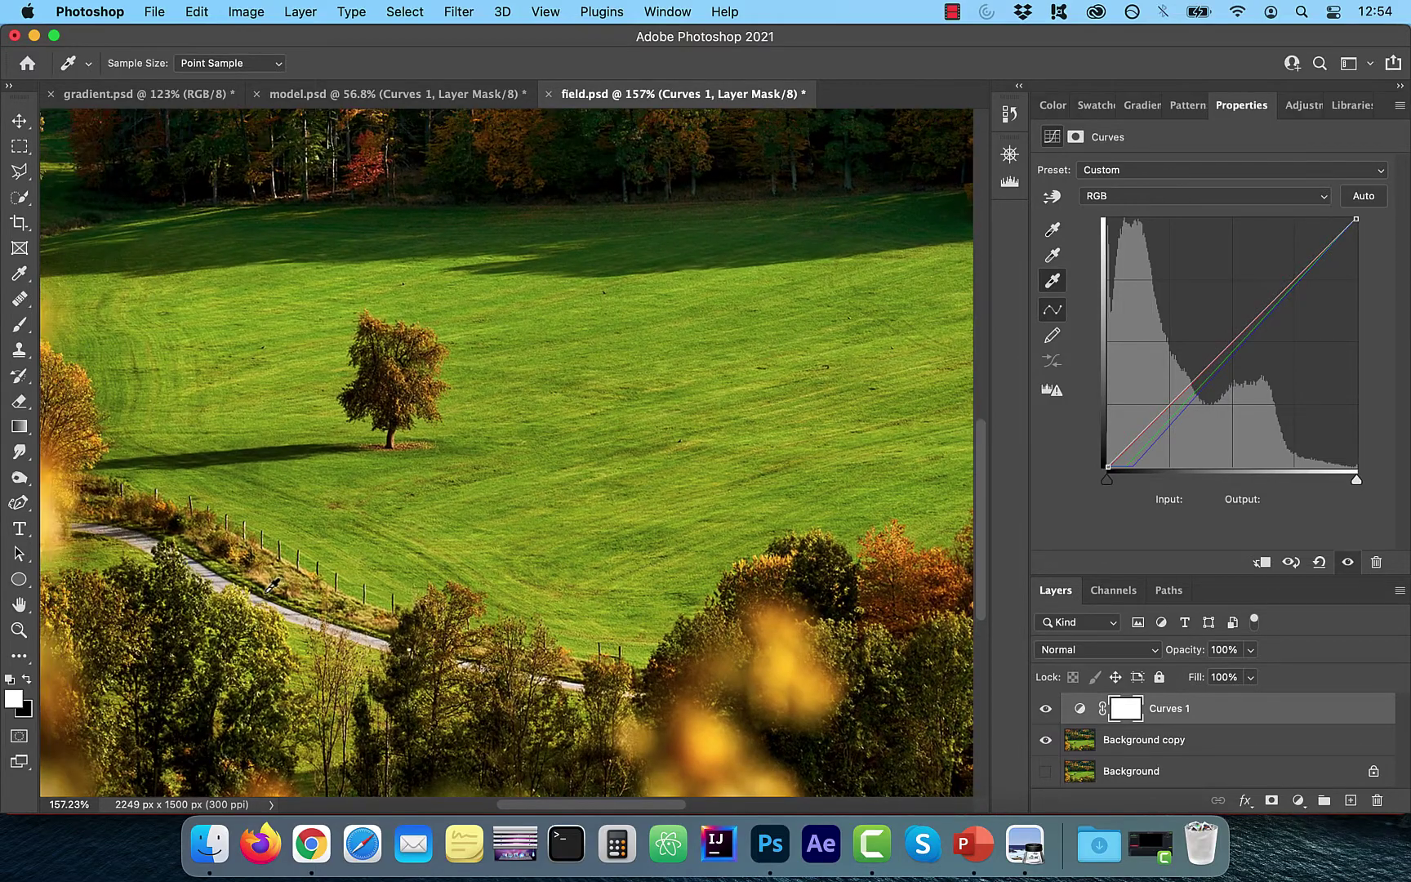
pyautogui.scroll(5, 288, 596)
pyautogui.scroll(-2, 278, 576)
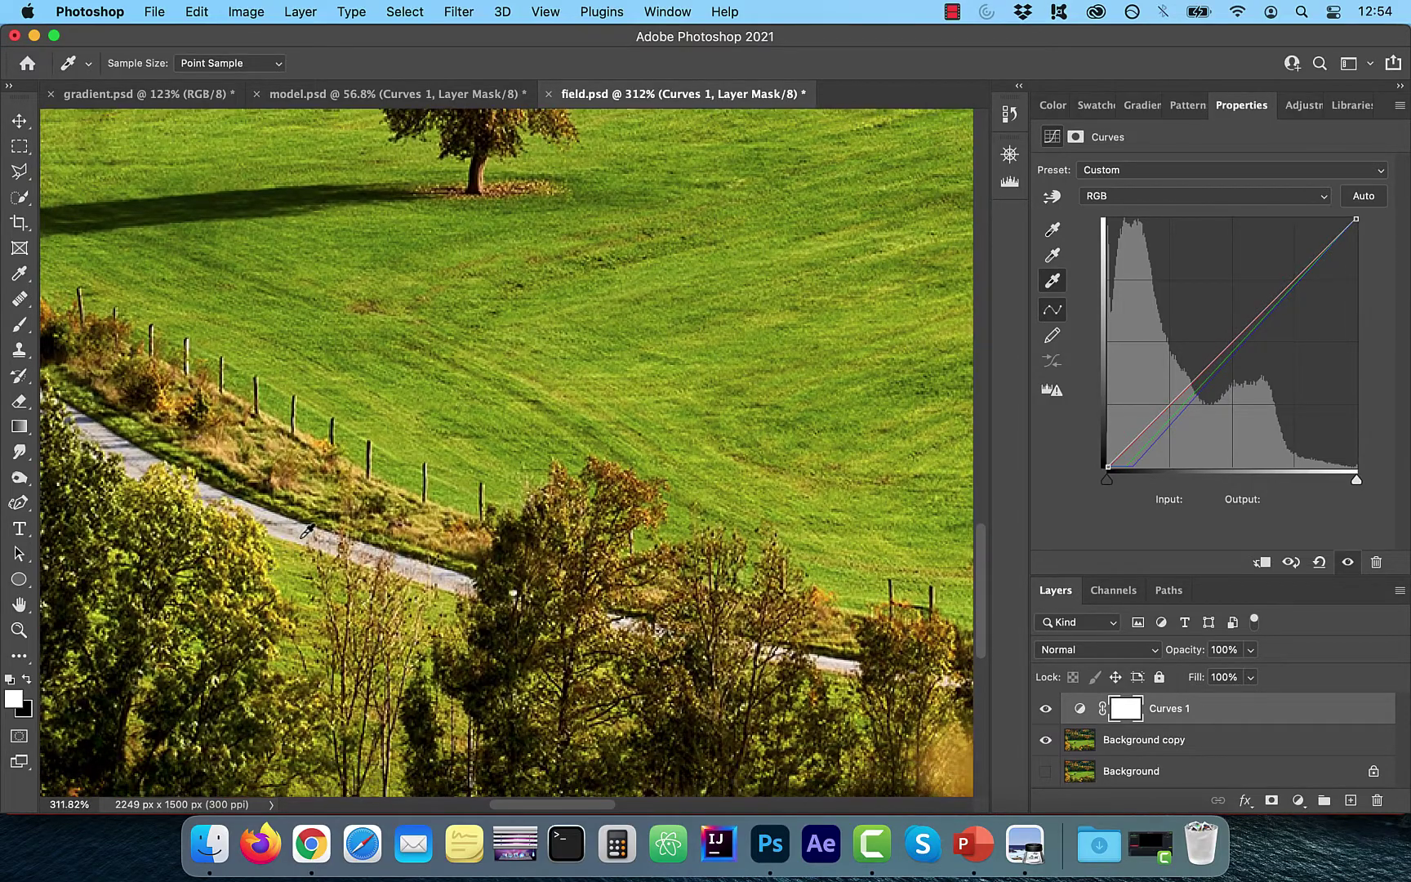
pyautogui.click(303, 535)
pyautogui.scroll(-8, 307, 529)
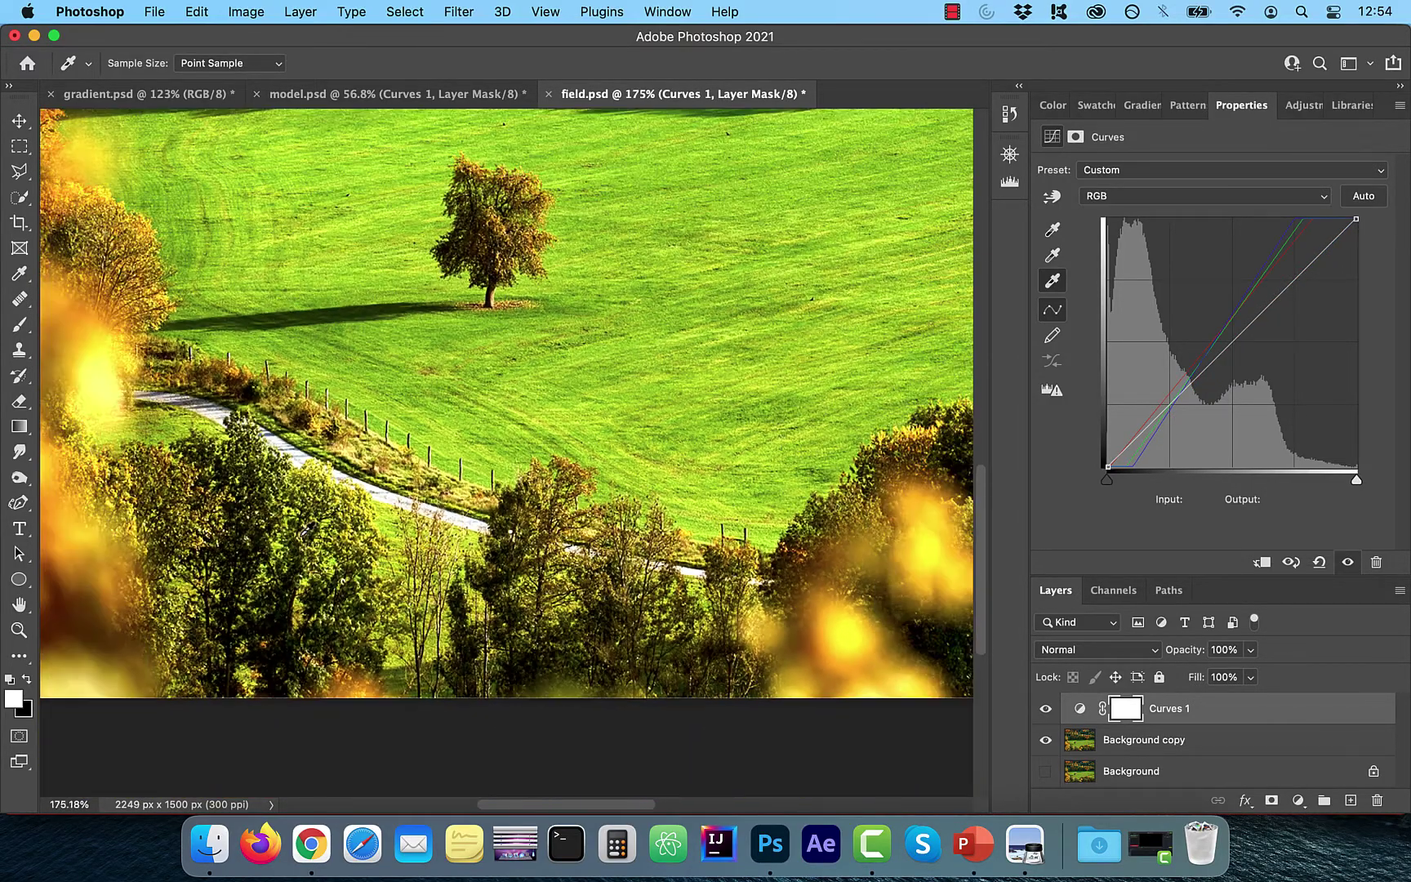
pyautogui.scroll(-4, 307, 529)
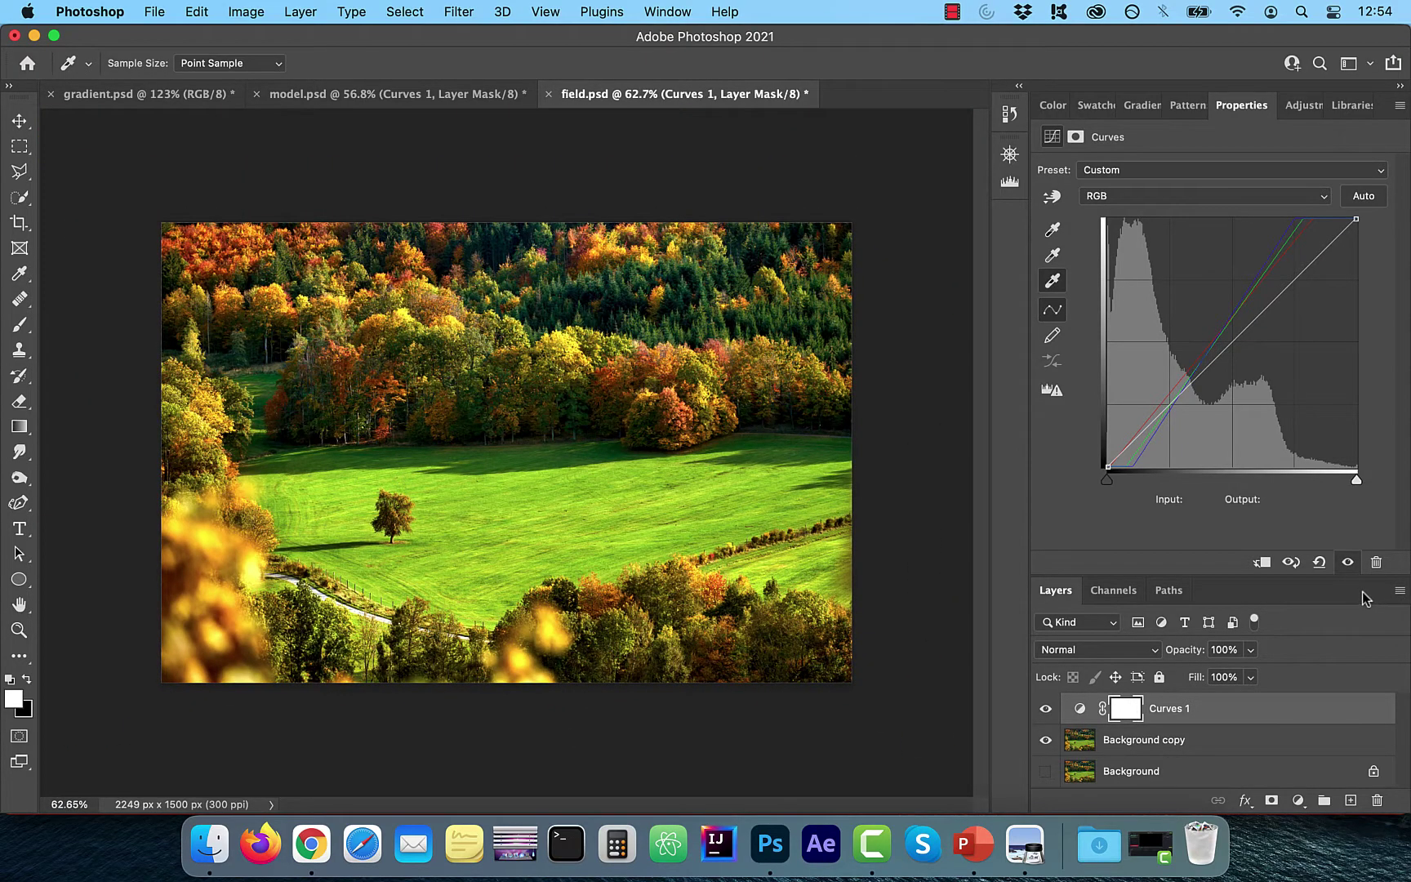
# Draw a freehand curve with the pencil and smooth it four times toward a straight line
pyautogui.click(1291, 565)
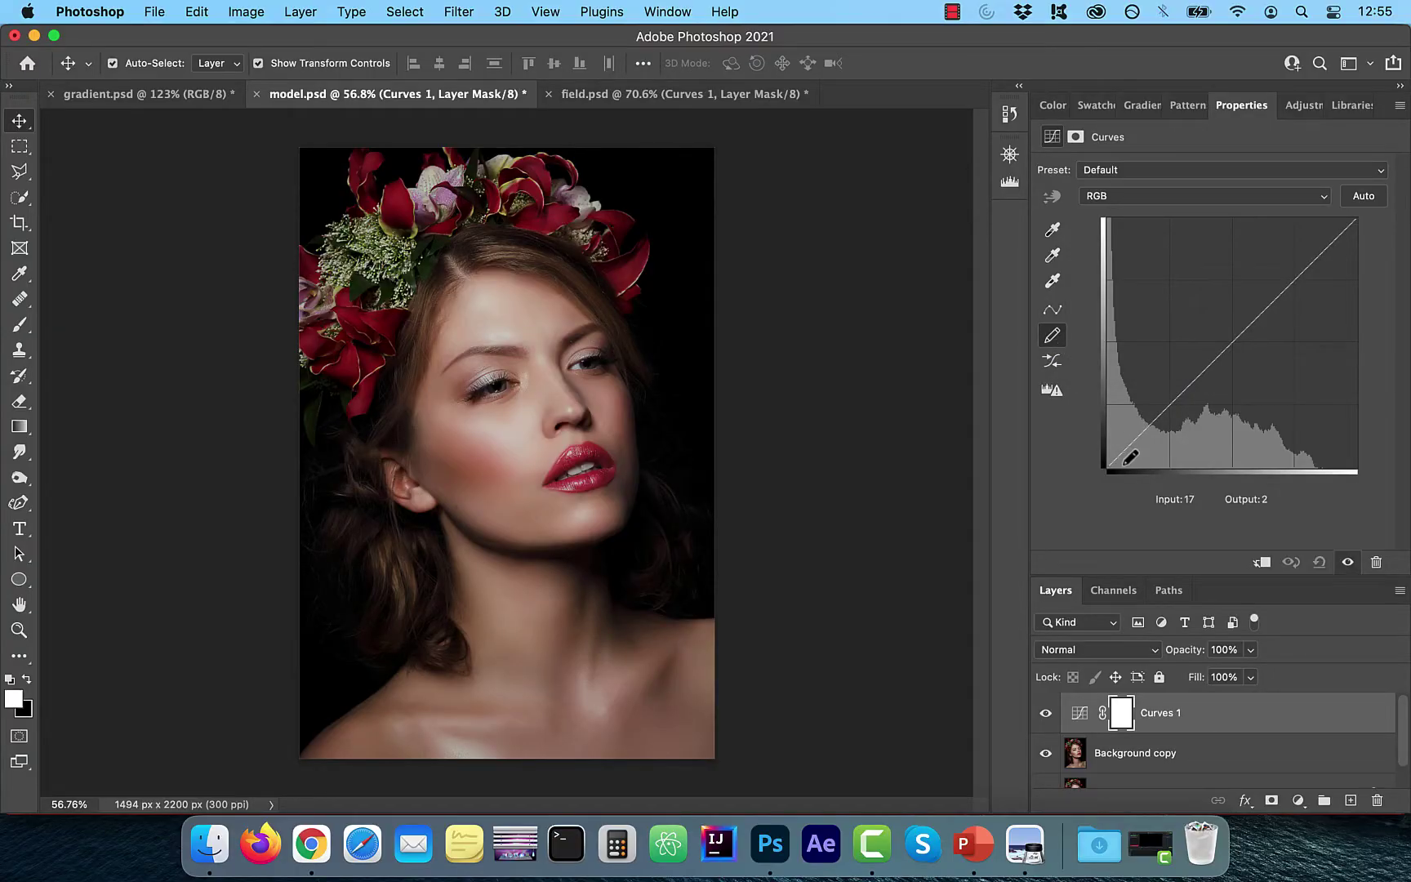
pyautogui.moveTo(1131, 458)
pyautogui.mouseDown()
pyautogui.moveTo(1135, 412)
pyautogui.moveTo(1273, 352)
pyautogui.moveTo(1283, 265)
pyautogui.moveTo(1330, 264)
pyautogui.moveTo(1370, 220)
pyautogui.mouseUp()
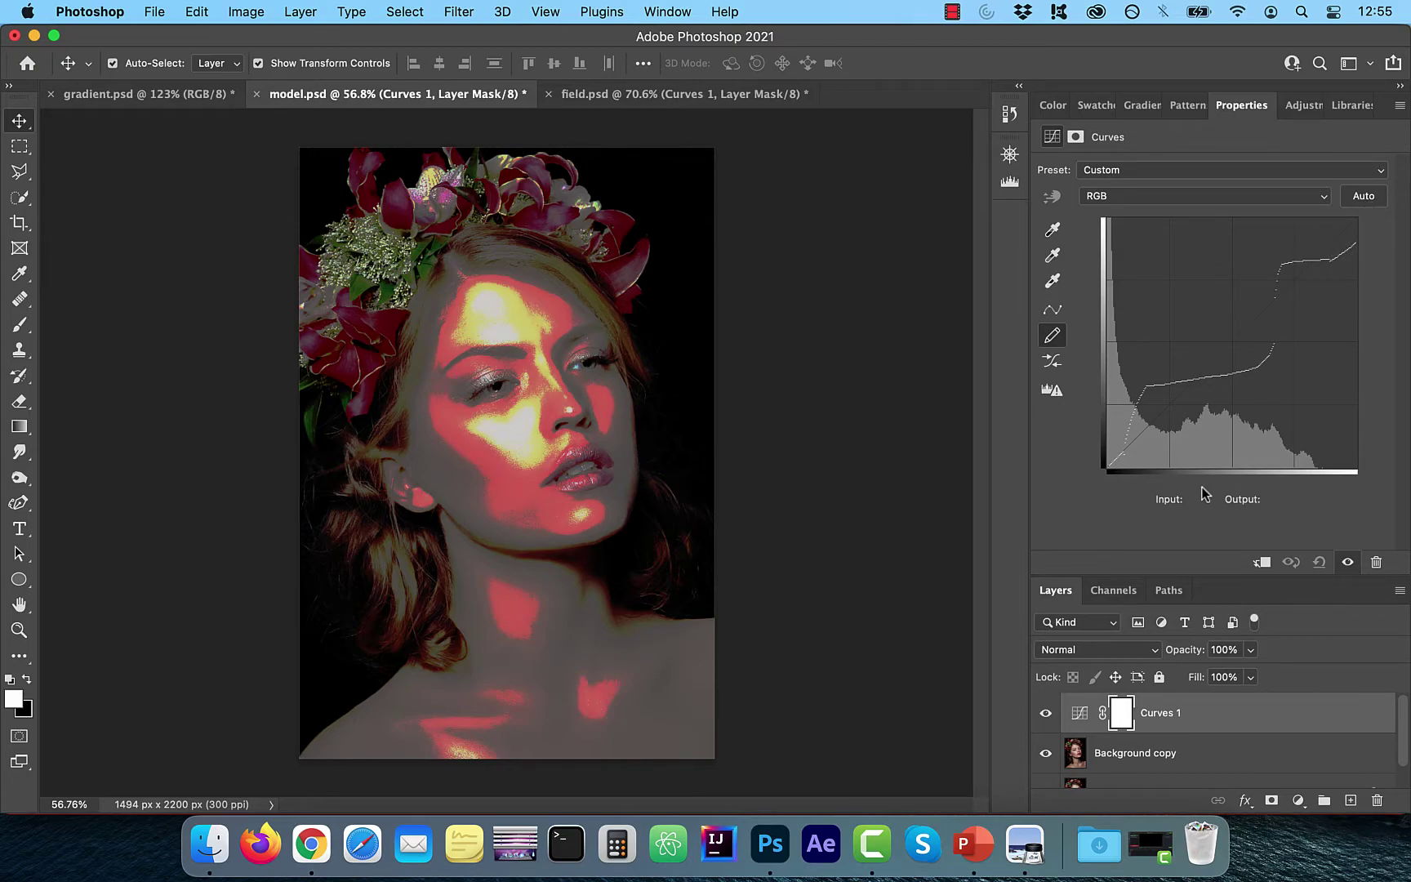
pyautogui.click(1052, 361)
pyautogui.click(1053, 360)
pyautogui.click(1052, 361)
pyautogui.click(1053, 361)
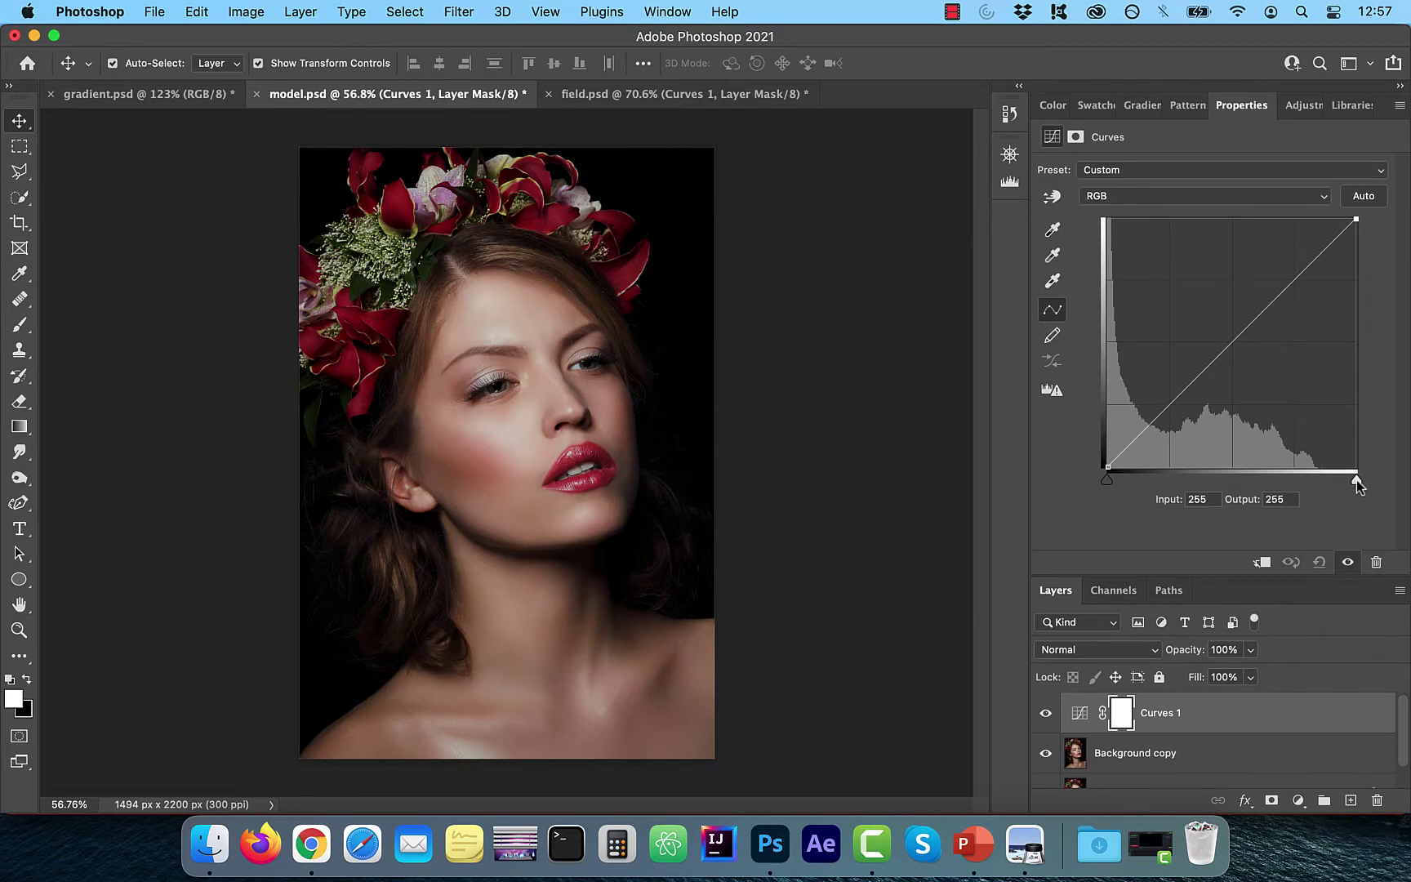
# Pull the white point to 239, return it to 255, then Opt-drag it inward previewing clipped highlights
pyautogui.moveTo(1355, 480); pyautogui.dragTo(1316, 484)
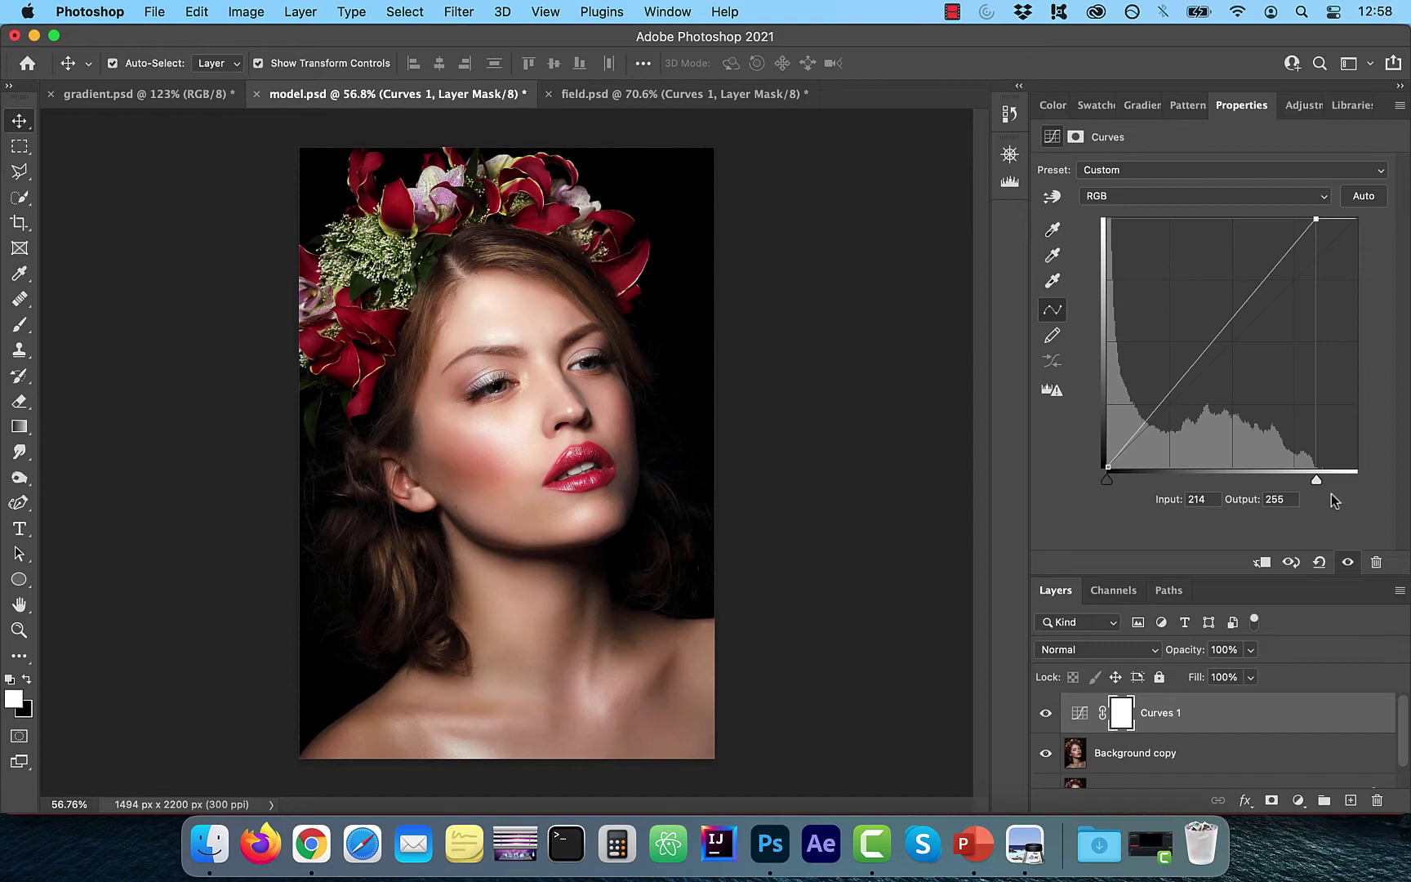
pyautogui.moveTo(1317, 480); pyautogui.dragTo(1380, 487)
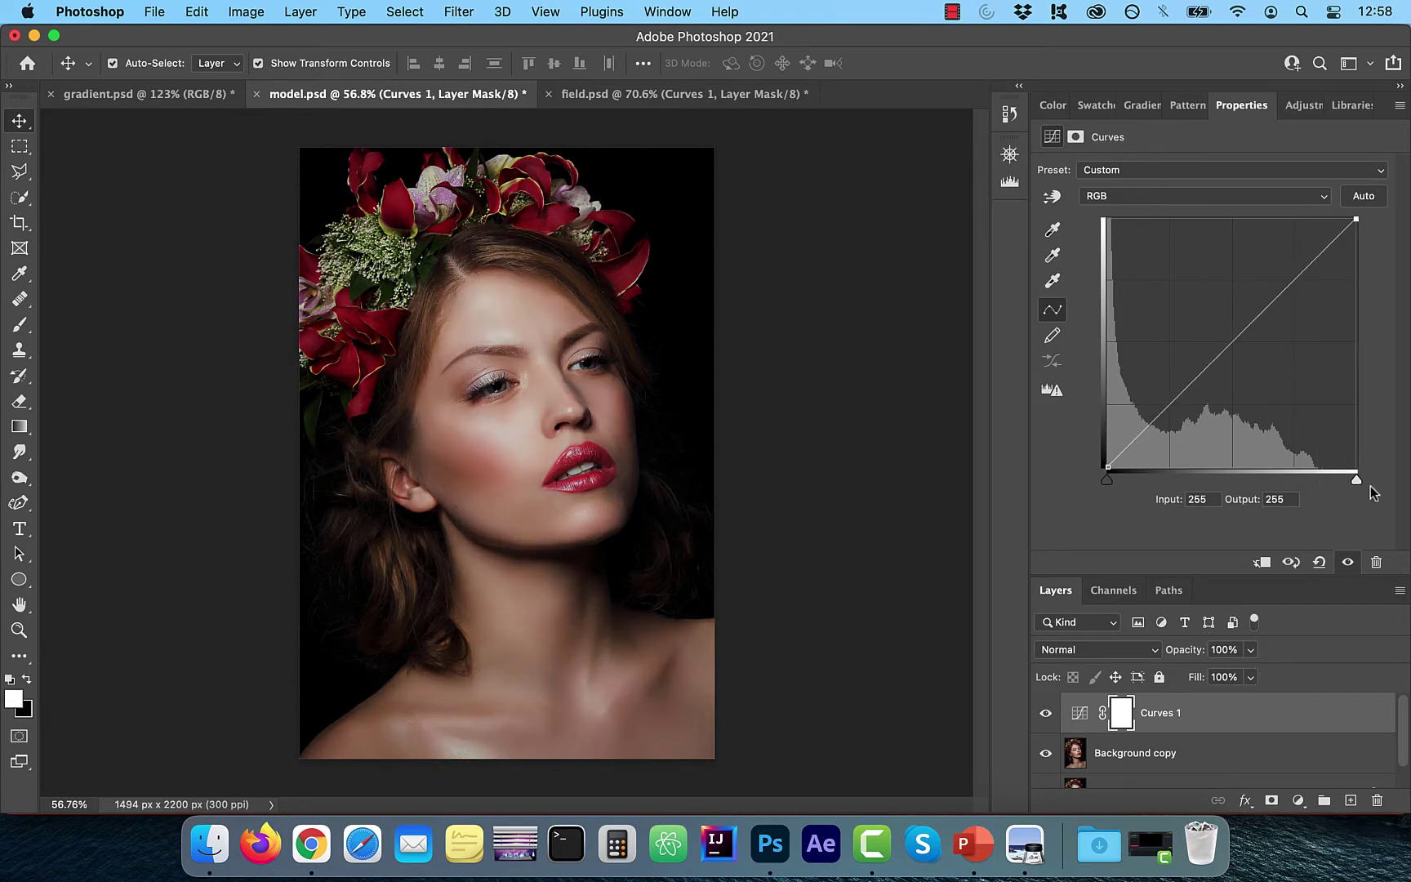
pyautogui.keyDown('alt'); pyautogui.moveTo(1357, 481); pyautogui.dragTo(1319, 482); pyautogui.keyUp('alt')
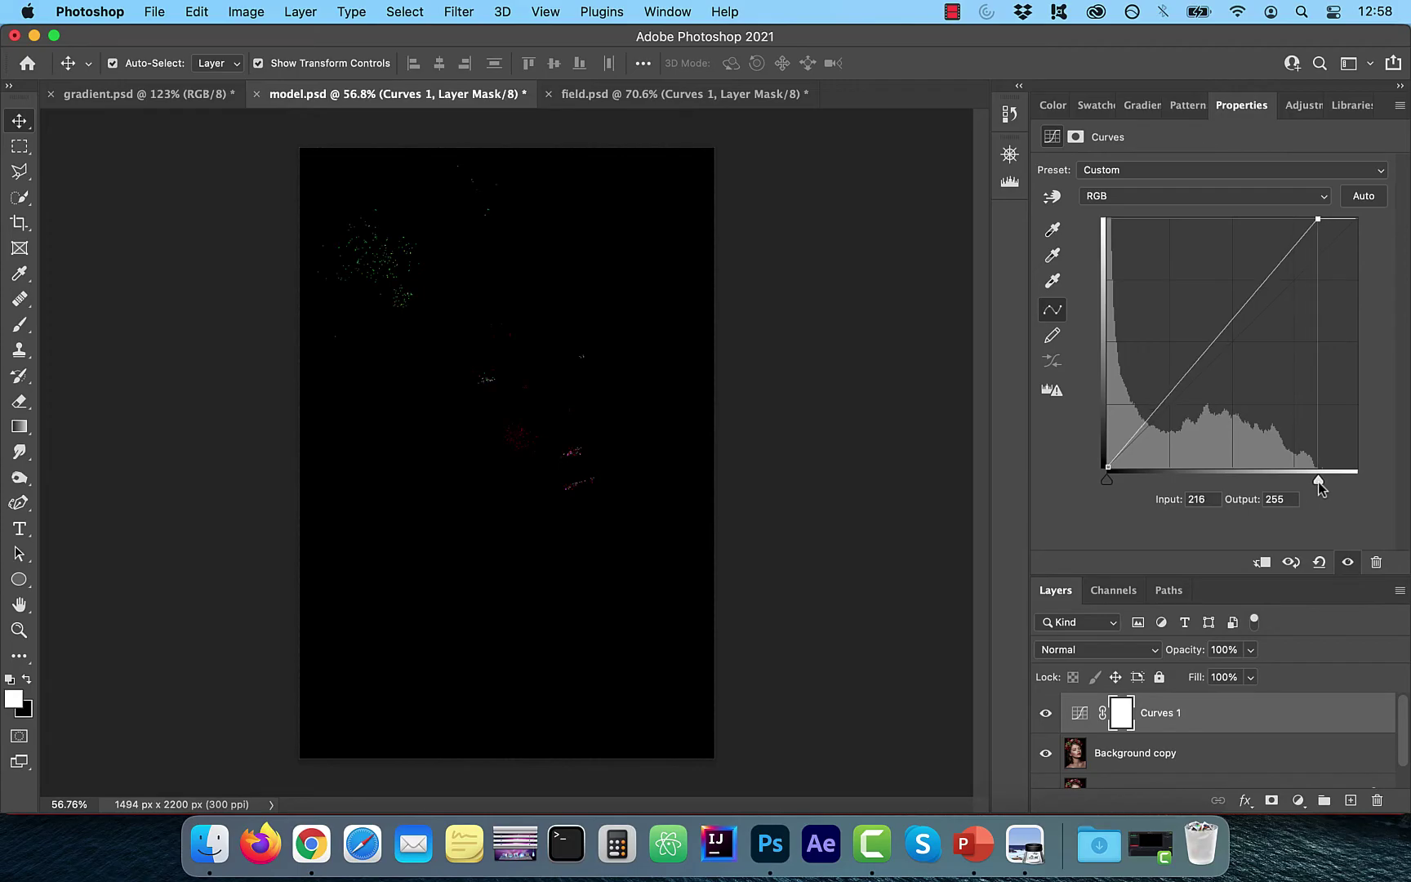